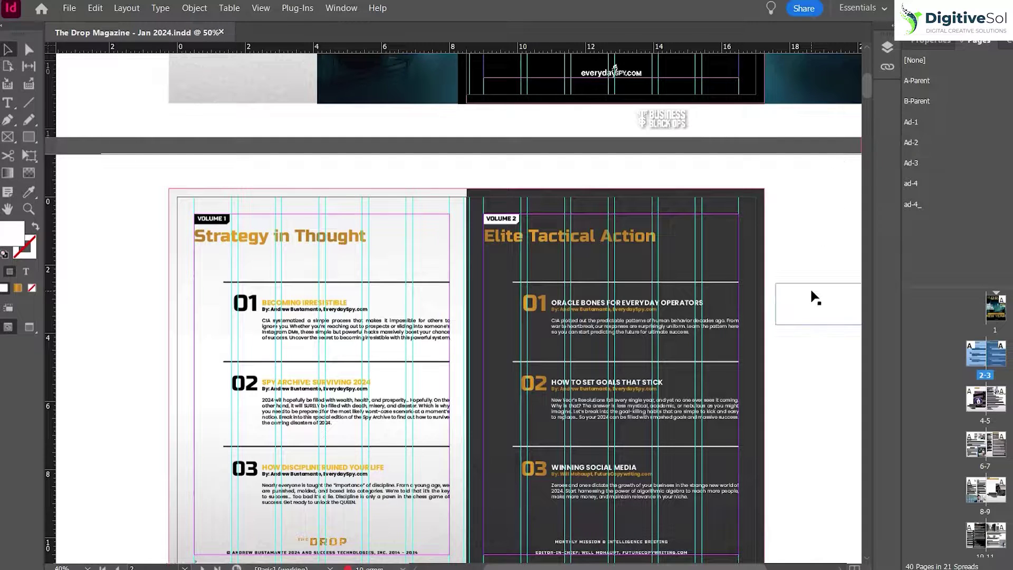
# Step: Check the magazine's page count in Document Setup, closing it without changes
pyautogui.scroll(-1, 823, 317)
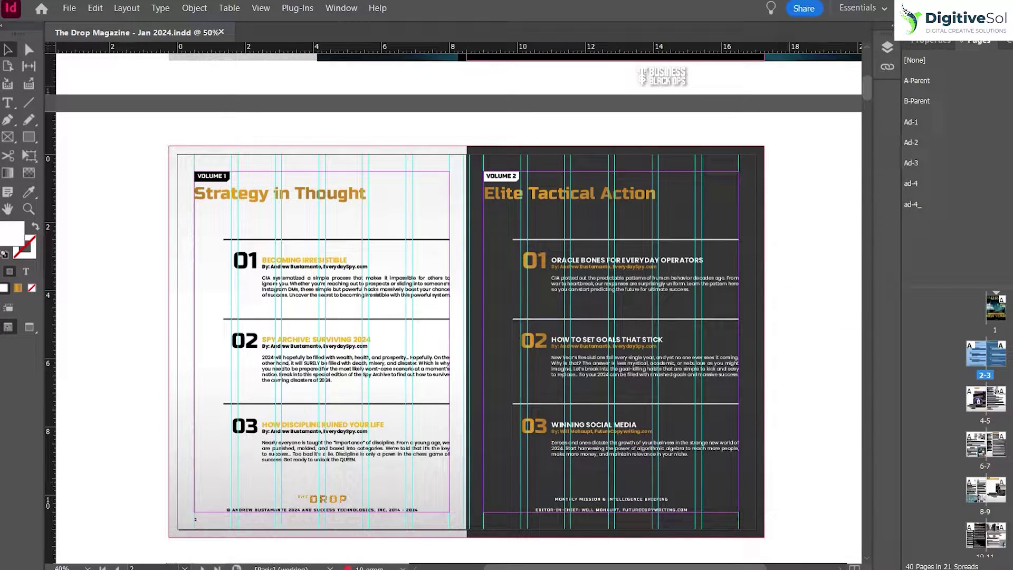
pyautogui.moveTo(756, 569)
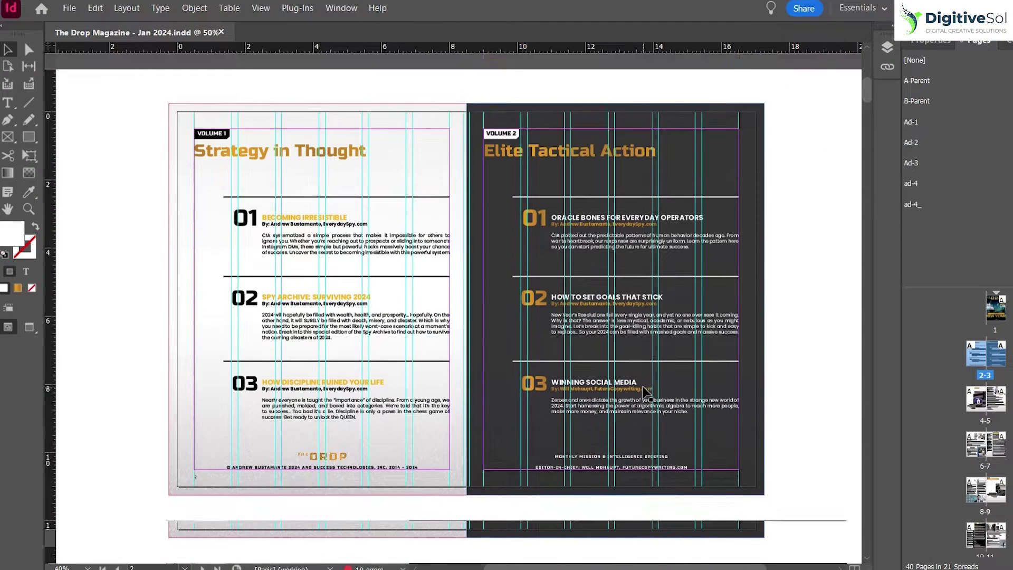
pyautogui.scroll(-8, 644, 390)
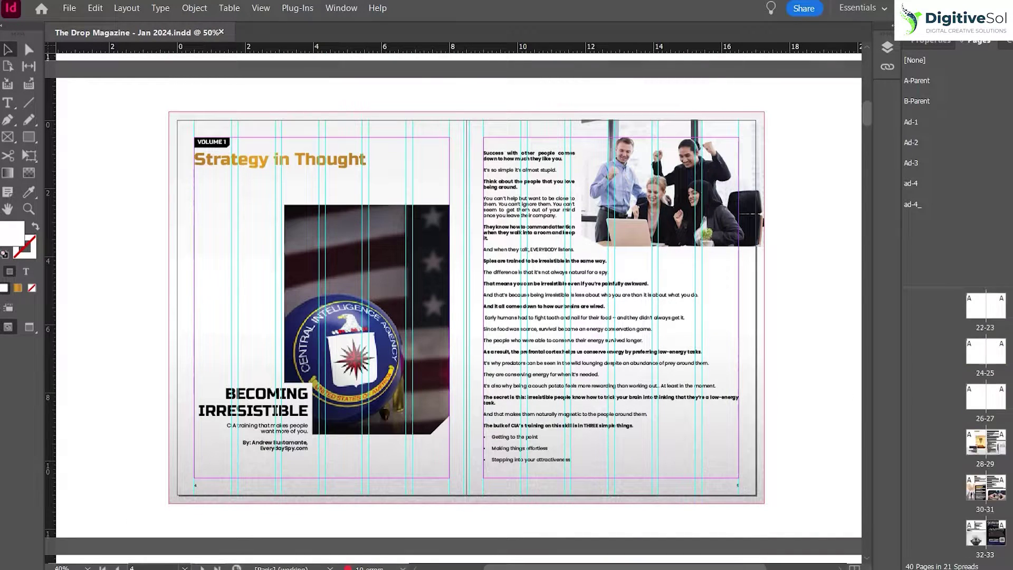
pyautogui.scroll(8, 415, 311)
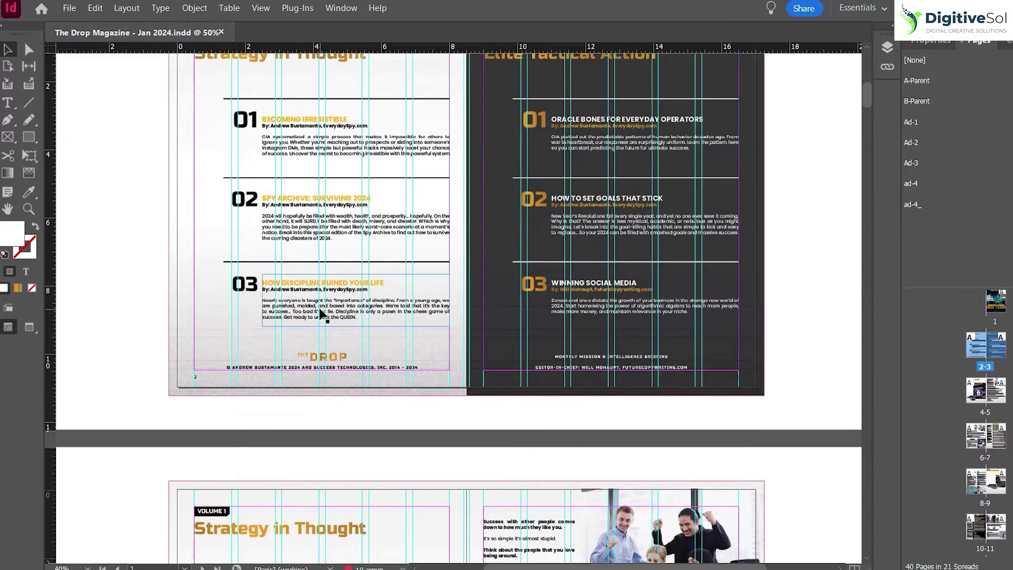
pyautogui.click(69, 8)
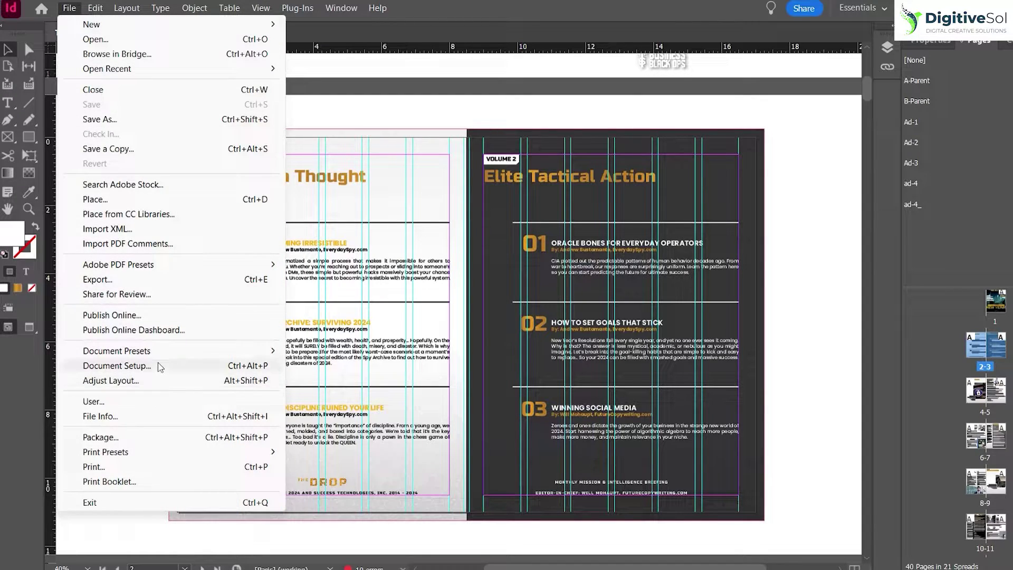
pyautogui.click(144, 367)
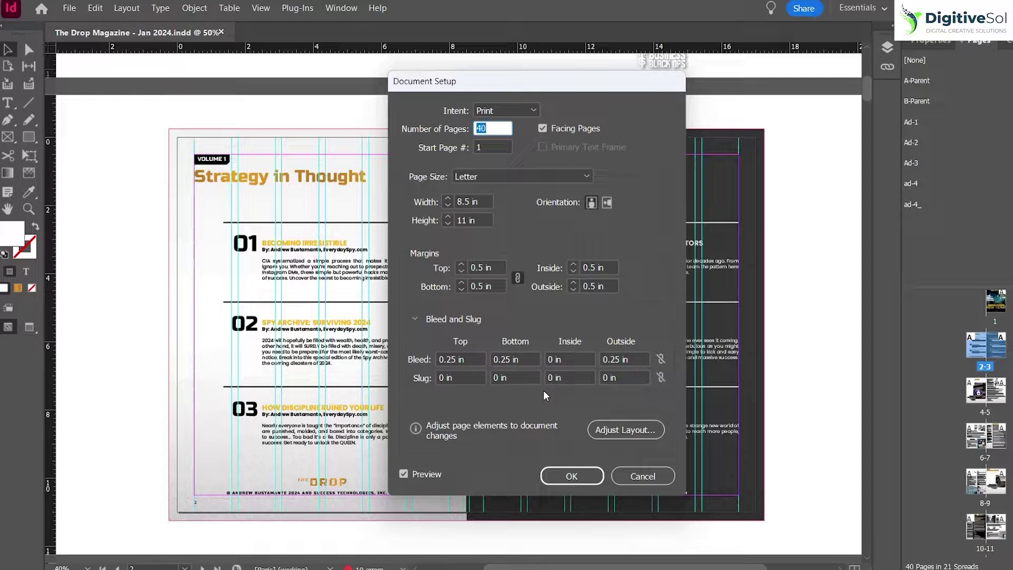
pyautogui.click(634, 477)
# Step: Export all pages as spreads to an Adobe PDF (Print) file in a Desktop subfolder
pyautogui.click(69, 8)
pyautogui.click(100, 278)
pyautogui.scroll(5, 400, 175)
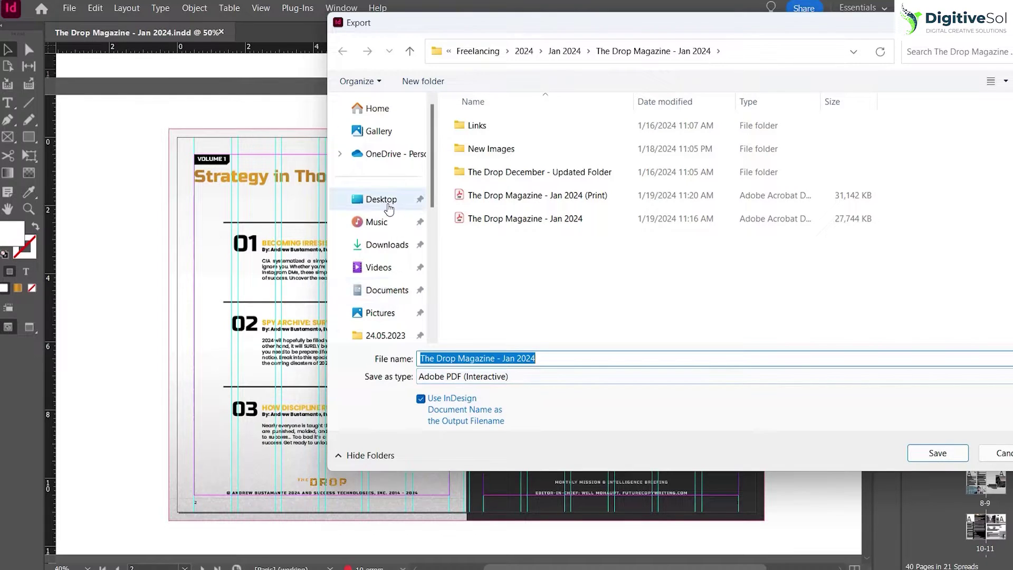
pyautogui.click(384, 199)
pyautogui.doubleClick(563, 274)
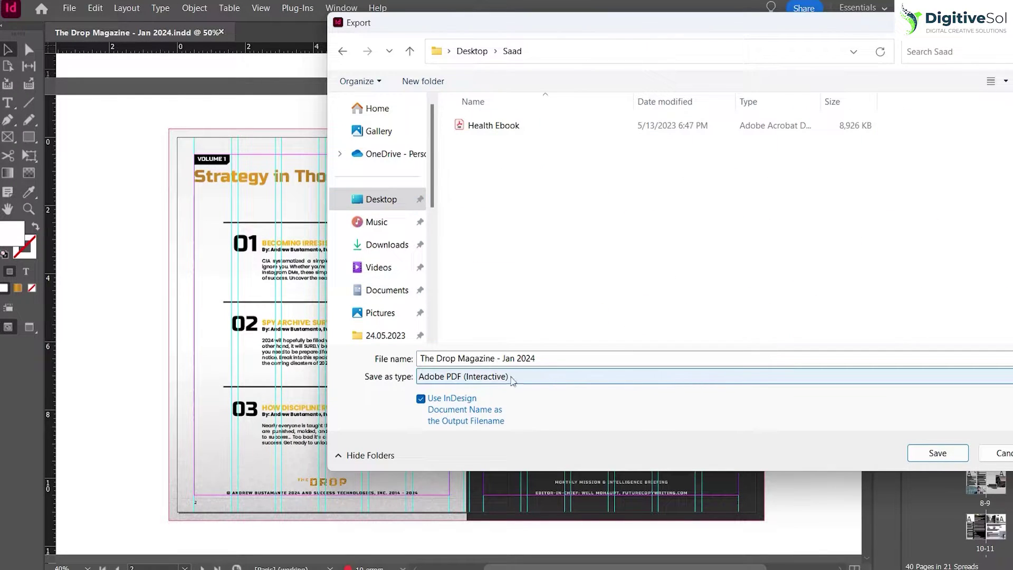
pyautogui.click(612, 376)
pyautogui.click(481, 401)
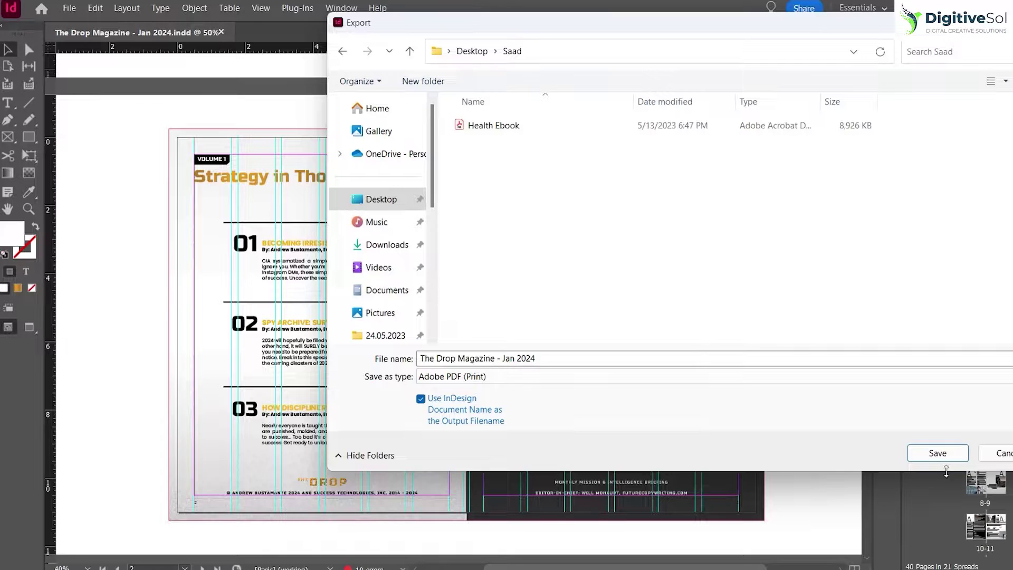
pyautogui.click(939, 455)
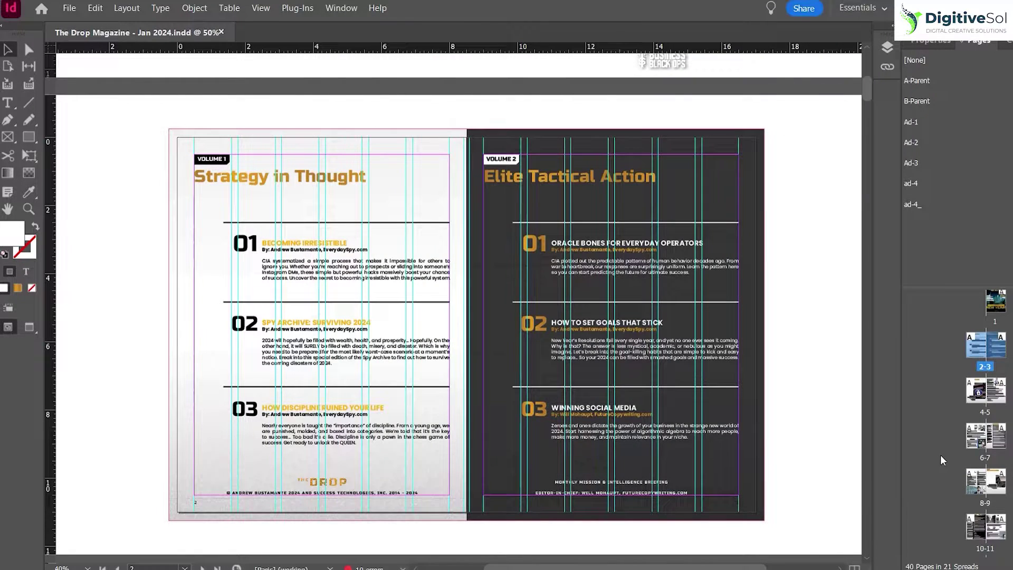
pyautogui.click(426, 221)
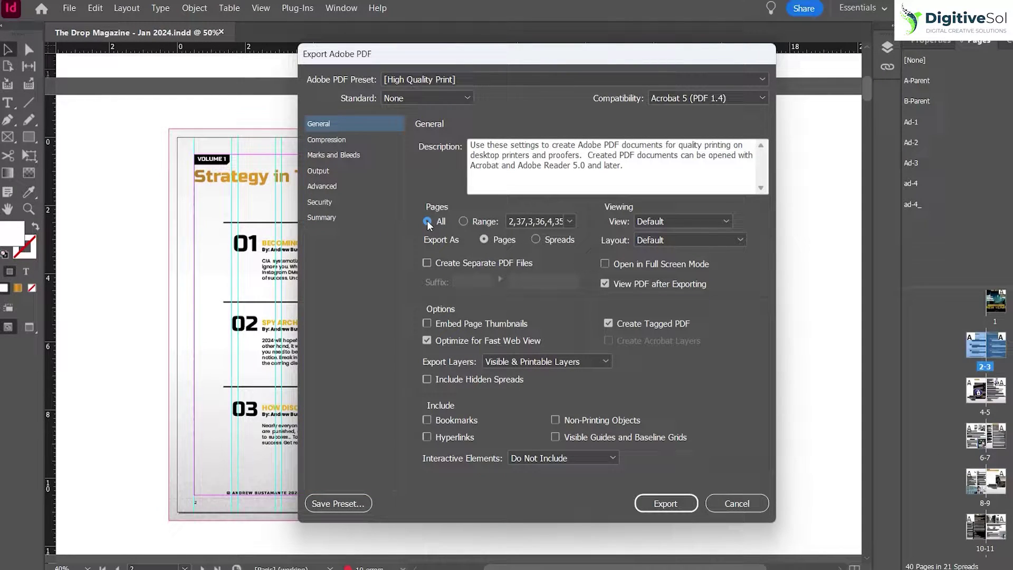
pyautogui.click(536, 240)
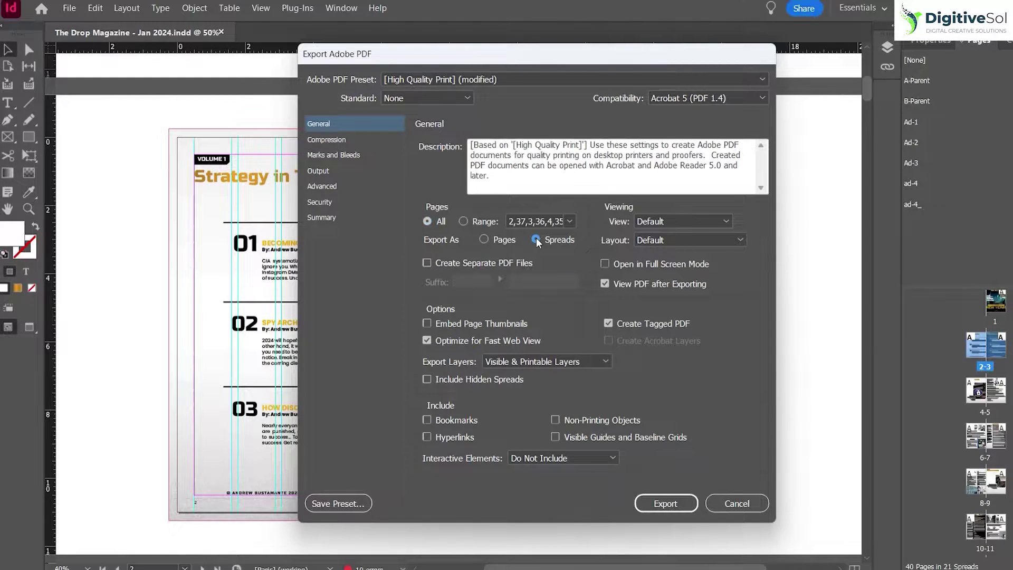
pyautogui.click(664, 503)
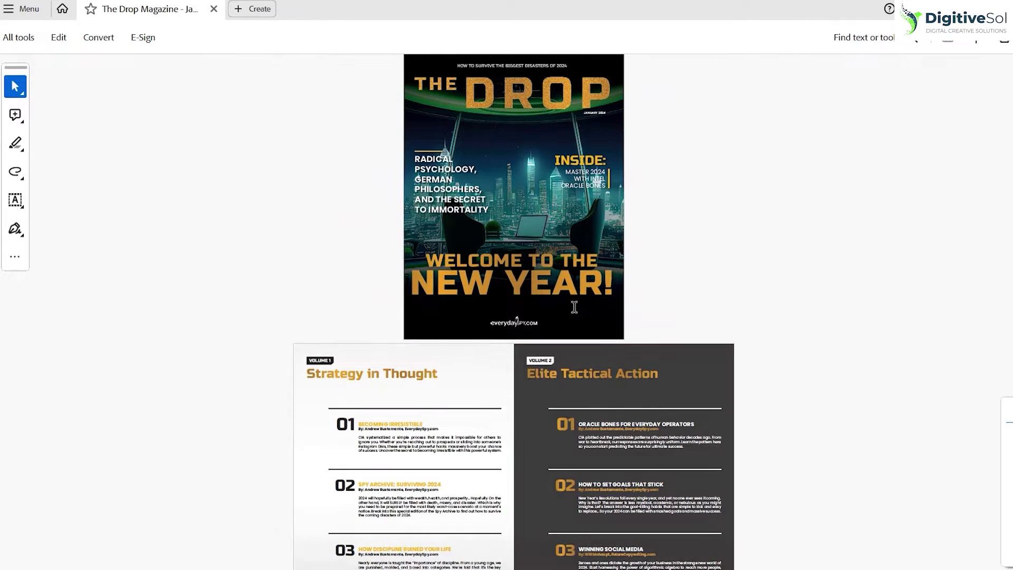
# Step: Scroll through the exported PDF in Acrobat, confirming the single cover is followed by two-page spreads
pyautogui.scroll(-10, 574, 306)
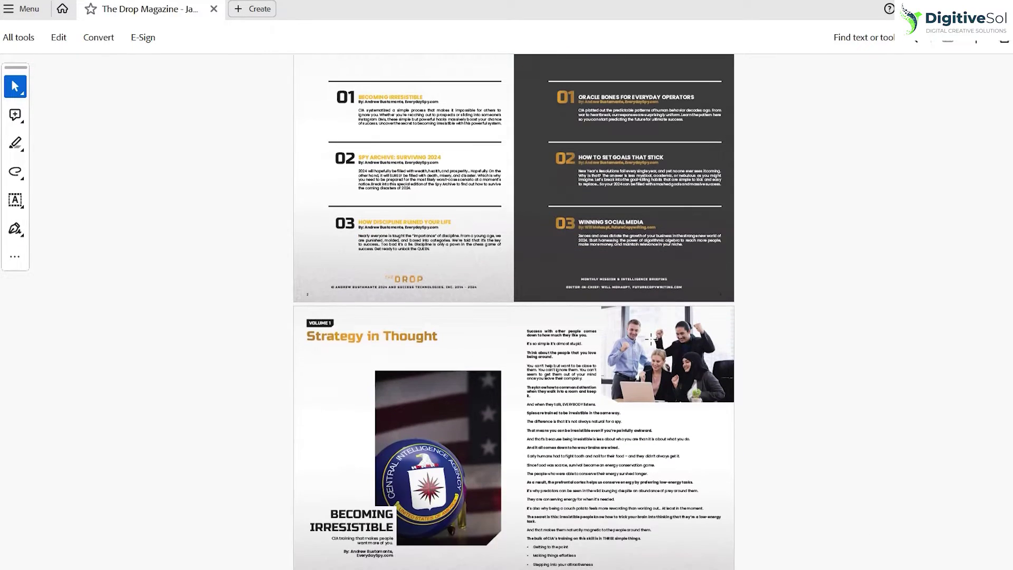
pyautogui.scroll(-5, 650, 339)
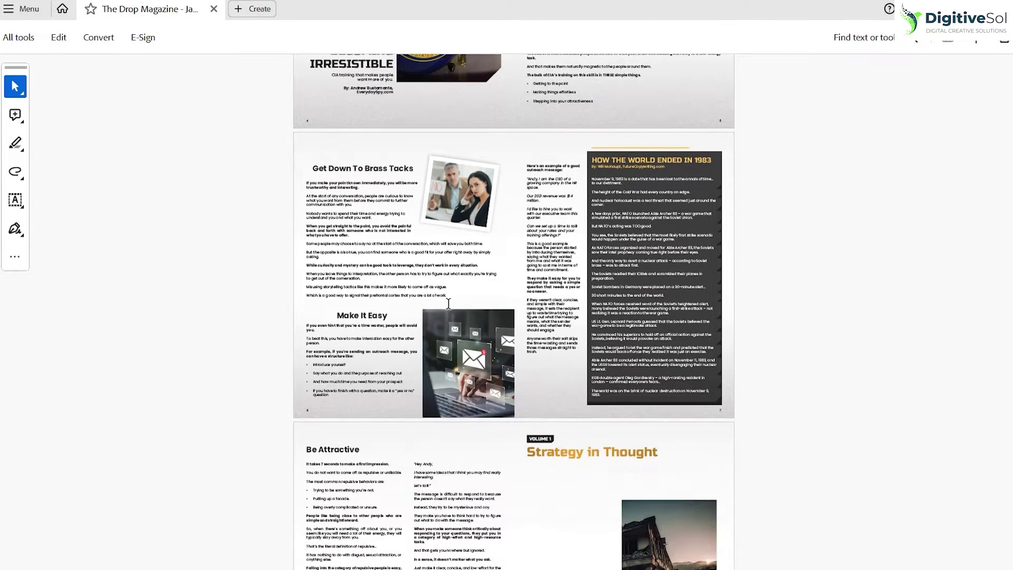
pyautogui.scroll(5, 447, 305)
pyautogui.scroll(3, 447, 306)
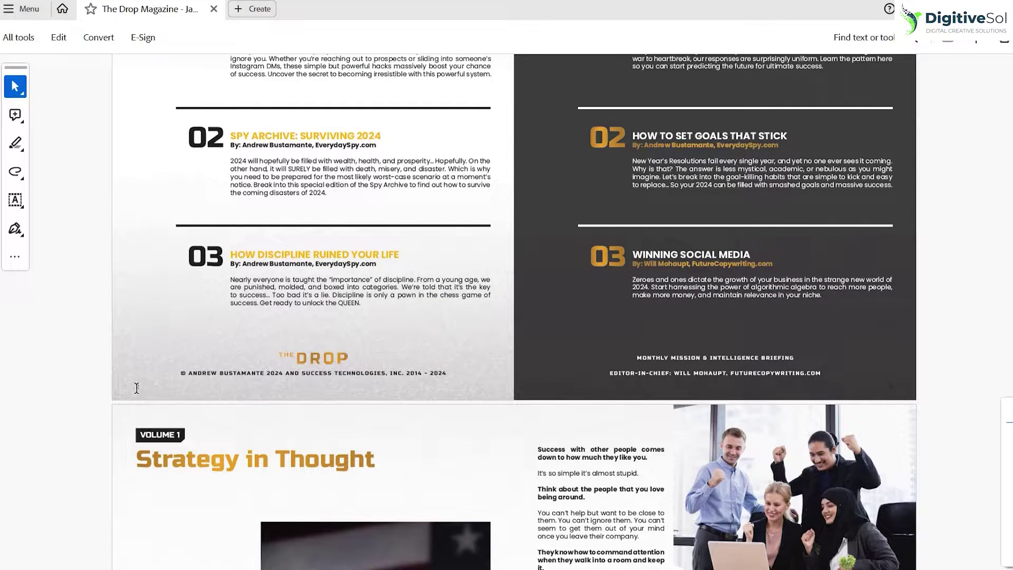
pyautogui.scroll(-8, 913, 416)
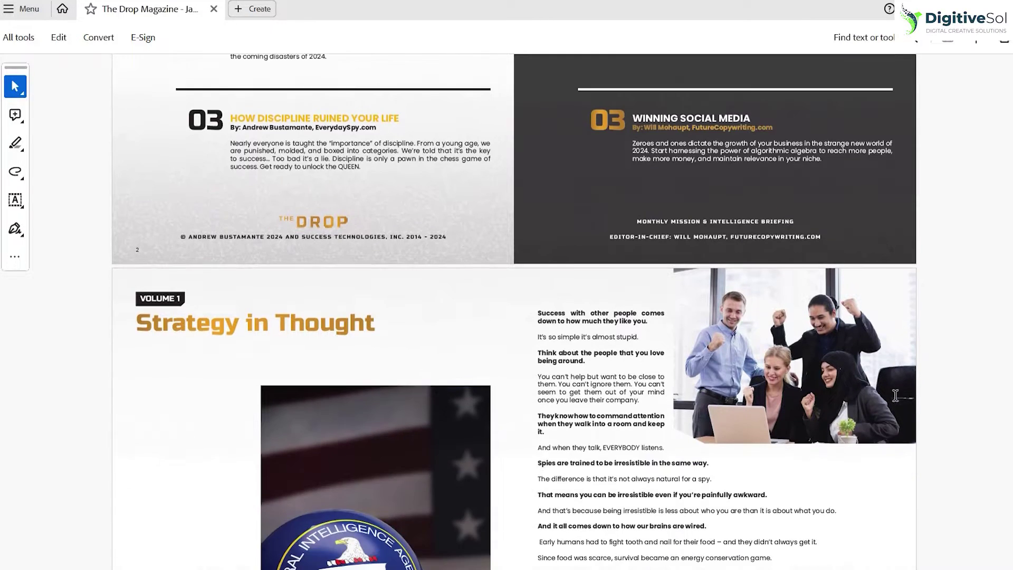
pyautogui.scroll(-2, 310, 302)
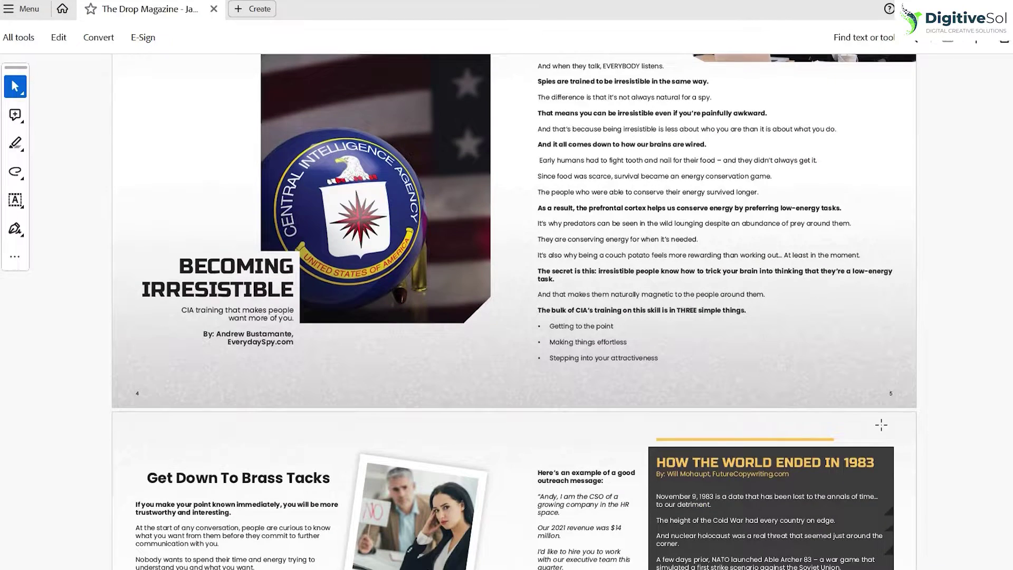
pyautogui.scroll(3, 310, 301)
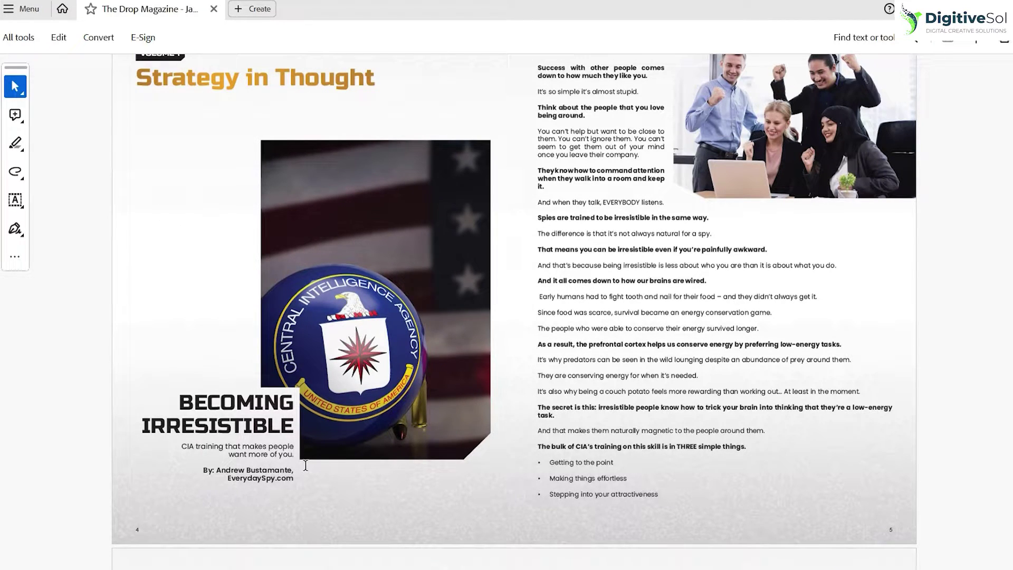
pyautogui.scroll(-1, 600, 375)
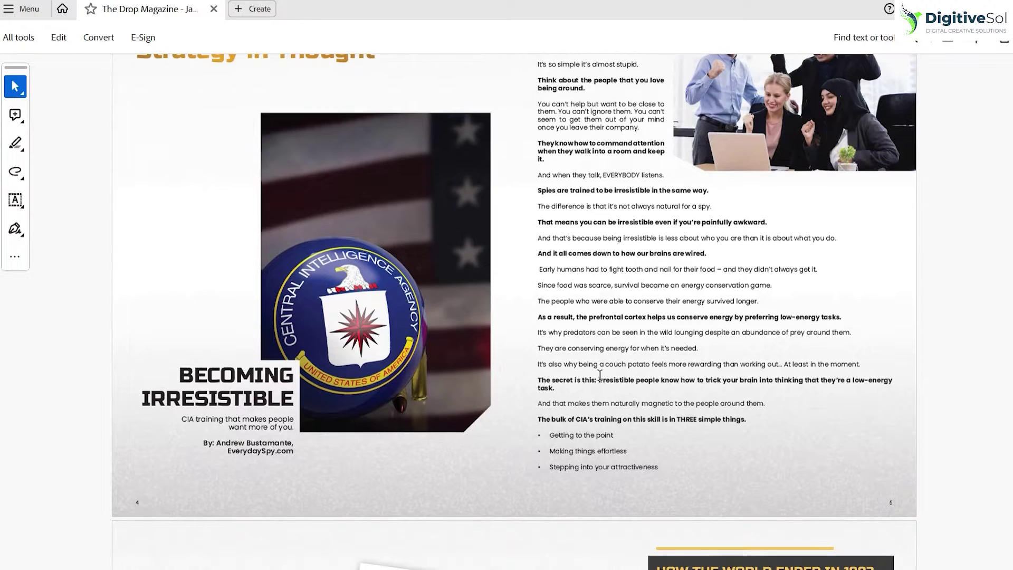
pyautogui.scroll(2, 600, 374)
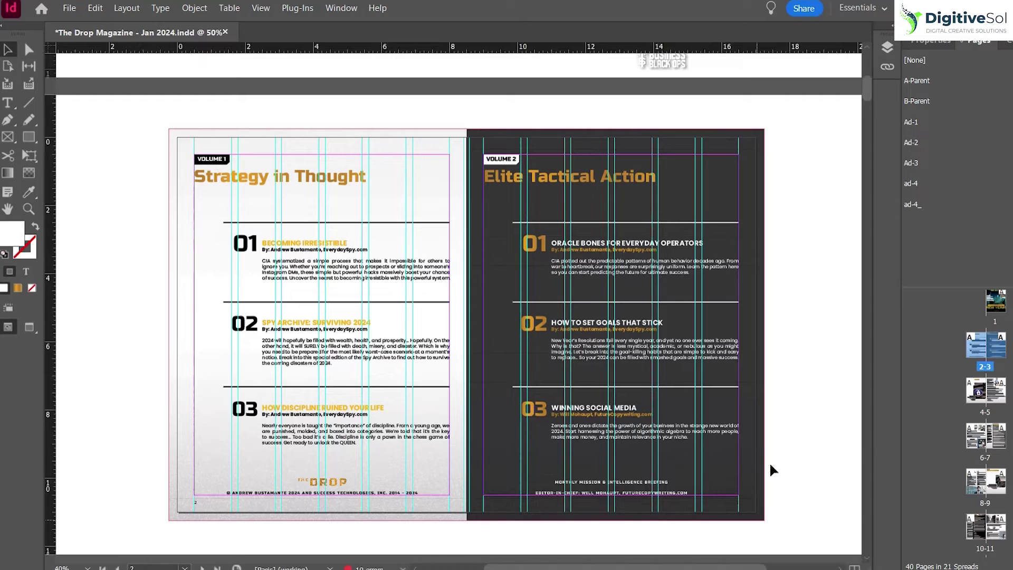
pyautogui.scroll(-1, 772, 453)
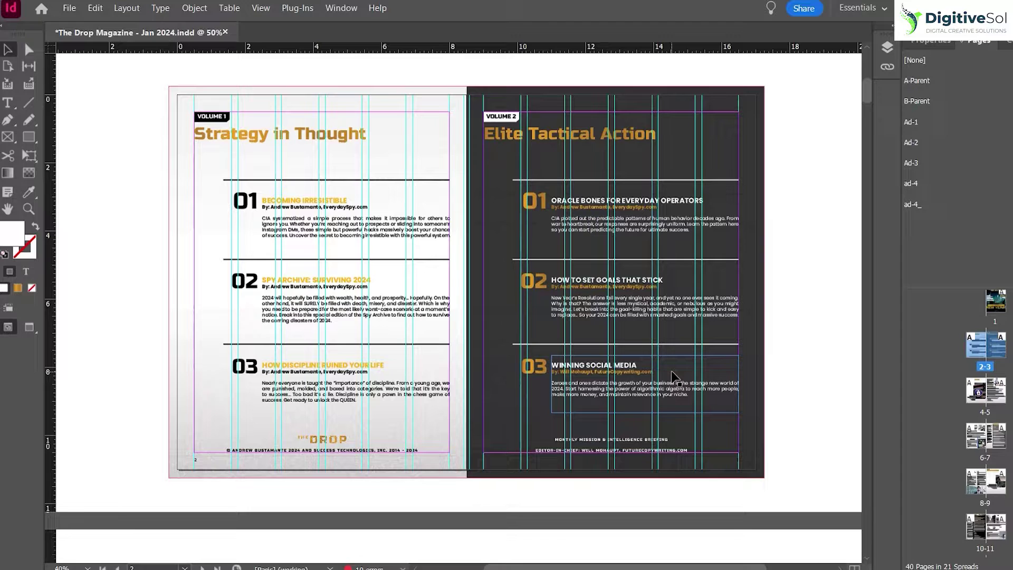
# Step: Switch InDesign to Preview screen mode and scroll through the magazine spreads
pyautogui.scroll(-5, 811, 331)
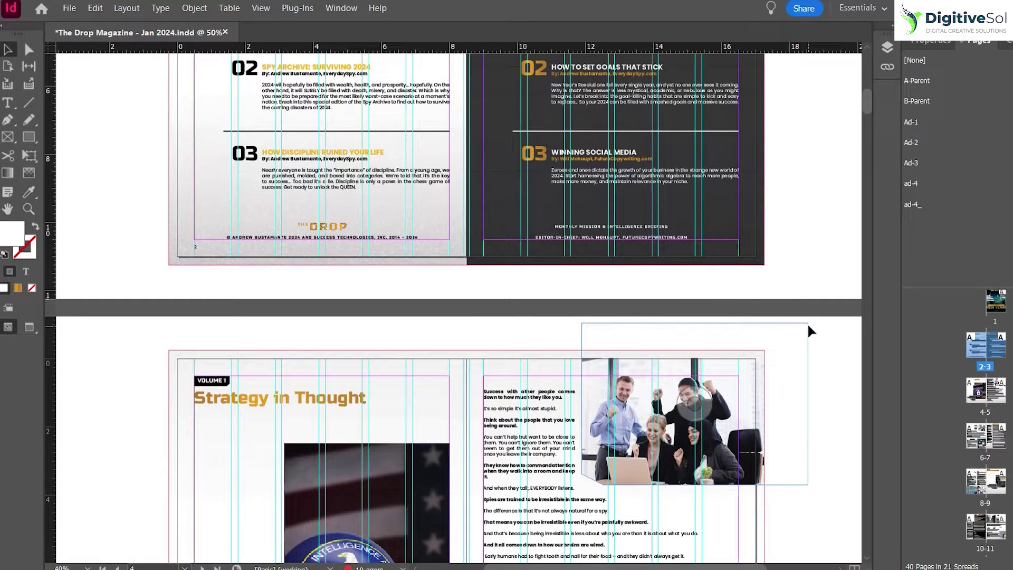
pyautogui.scroll(-5, 833, 423)
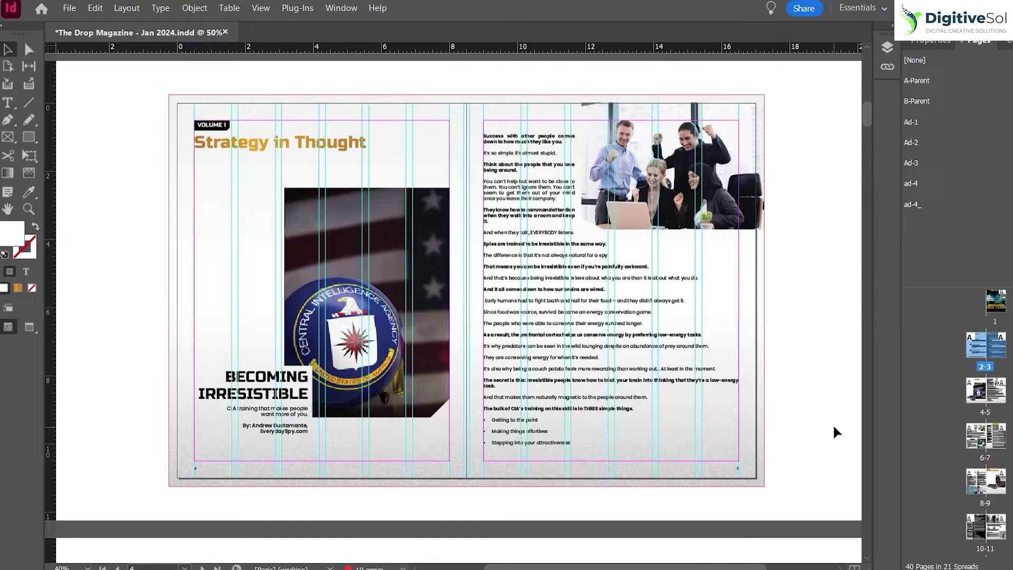
pyautogui.click(298, 8)
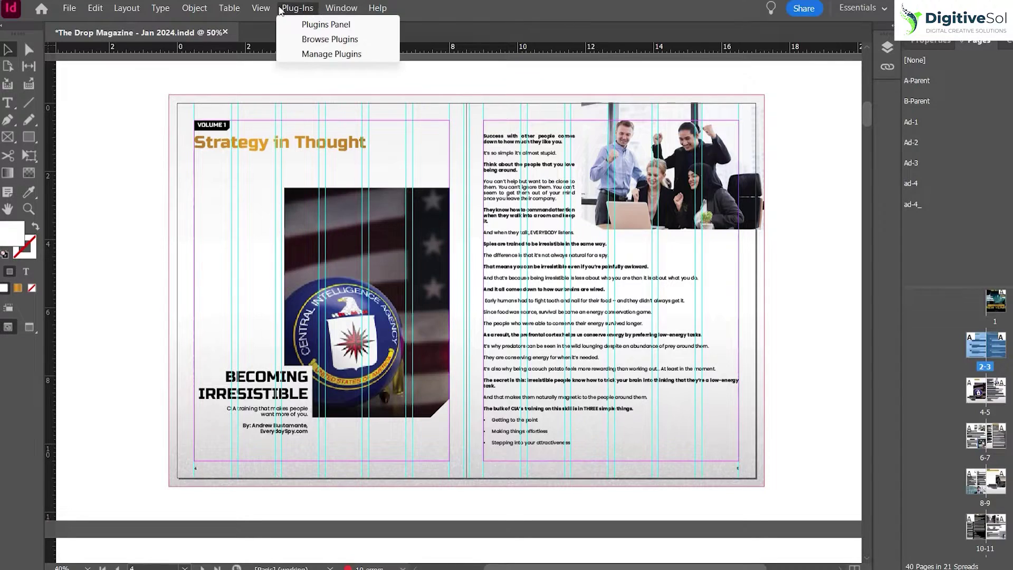
pyautogui.moveTo(250, 13)
pyautogui.click(533, 233)
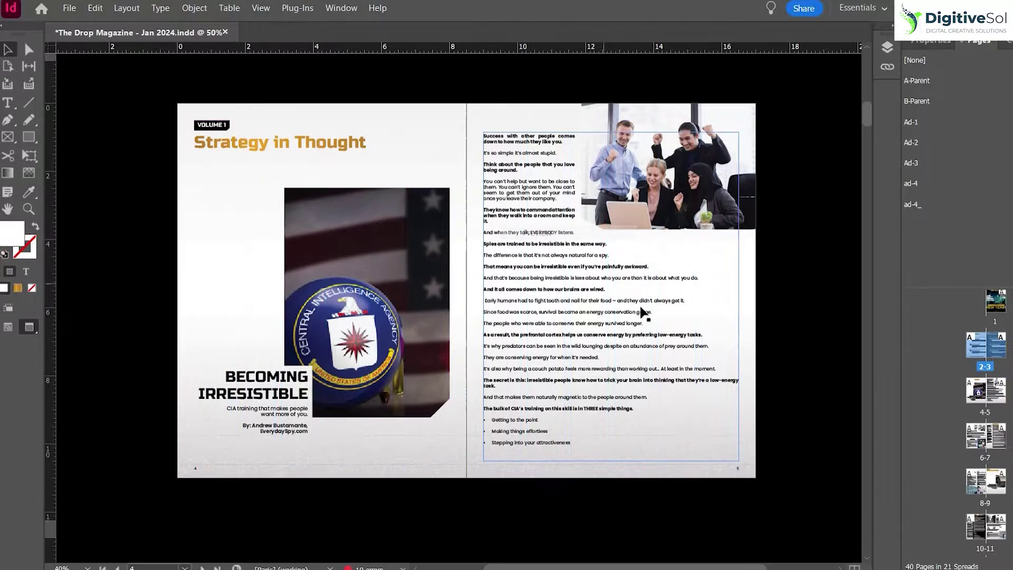
pyautogui.scroll(4, 668, 348)
pyautogui.scroll(9, 669, 348)
pyautogui.scroll(-11, 669, 348)
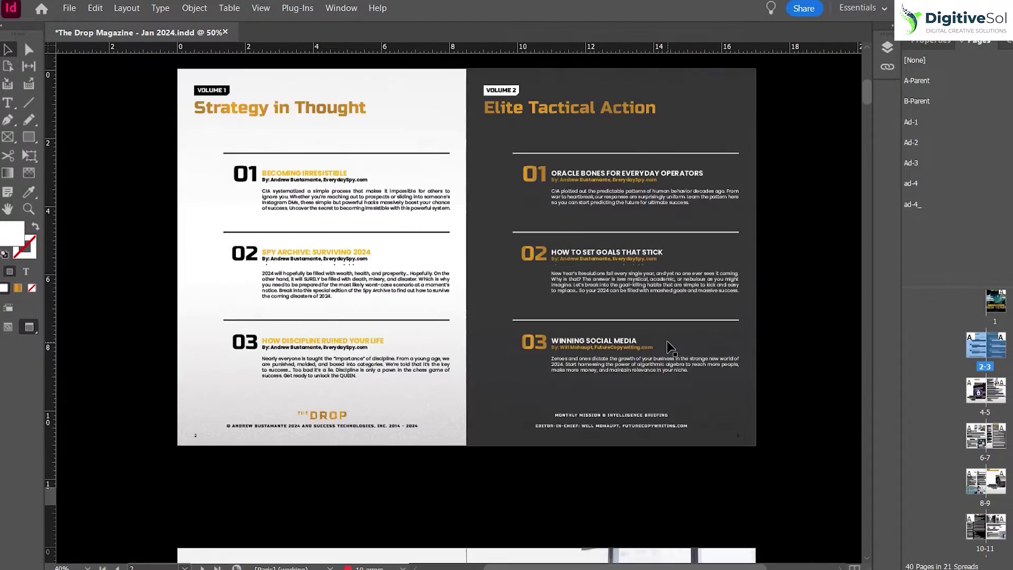
pyautogui.scroll(-15, 669, 348)
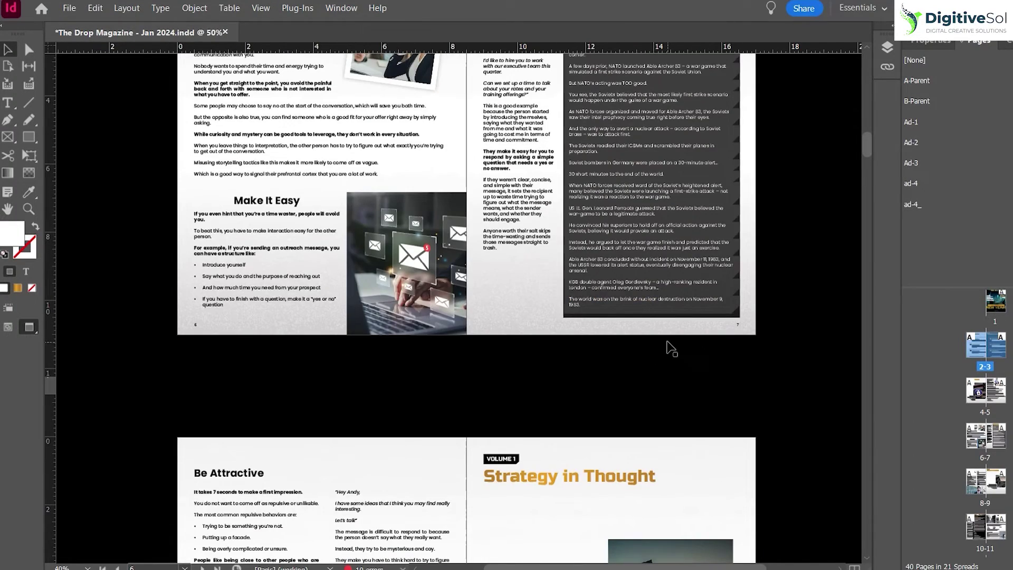
pyautogui.scroll(-11, 490, 299)
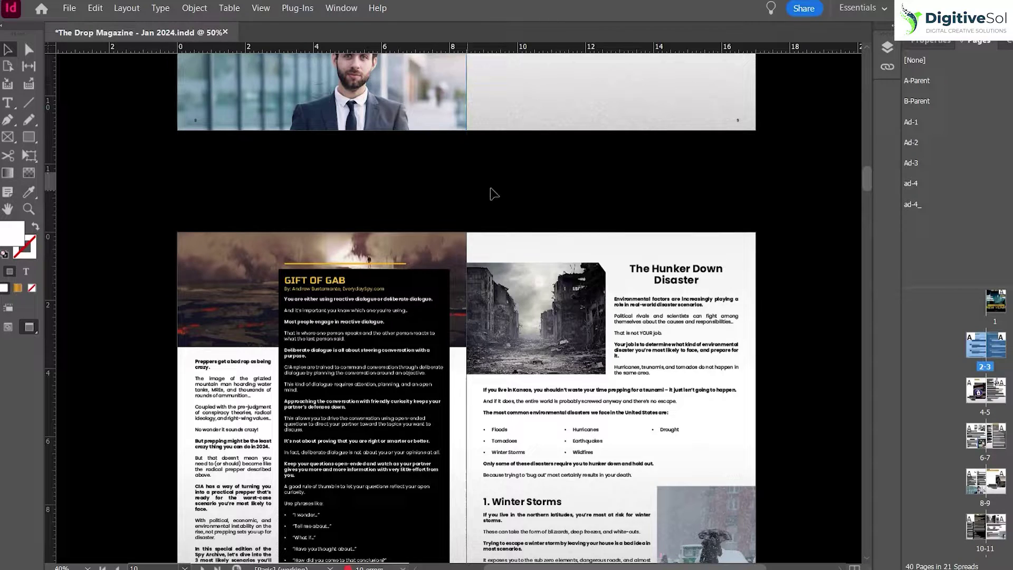
pyautogui.scroll(-2, 486, 194)
pyautogui.click(69, 8)
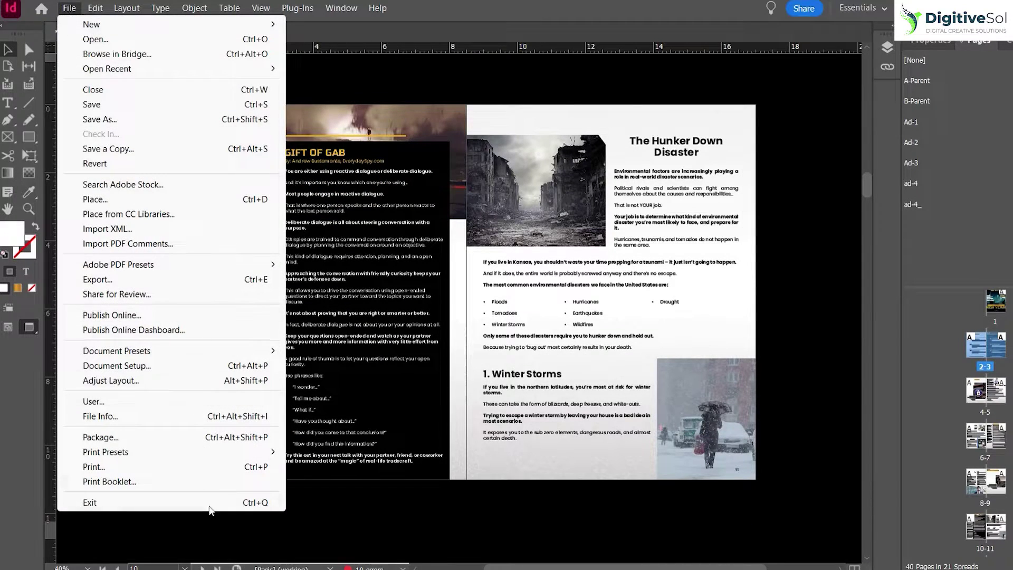
# Step: In Print Booklet, preview the spreads and enable Use Document Bleed Settings in Print Settings
pyautogui.click(198, 480)
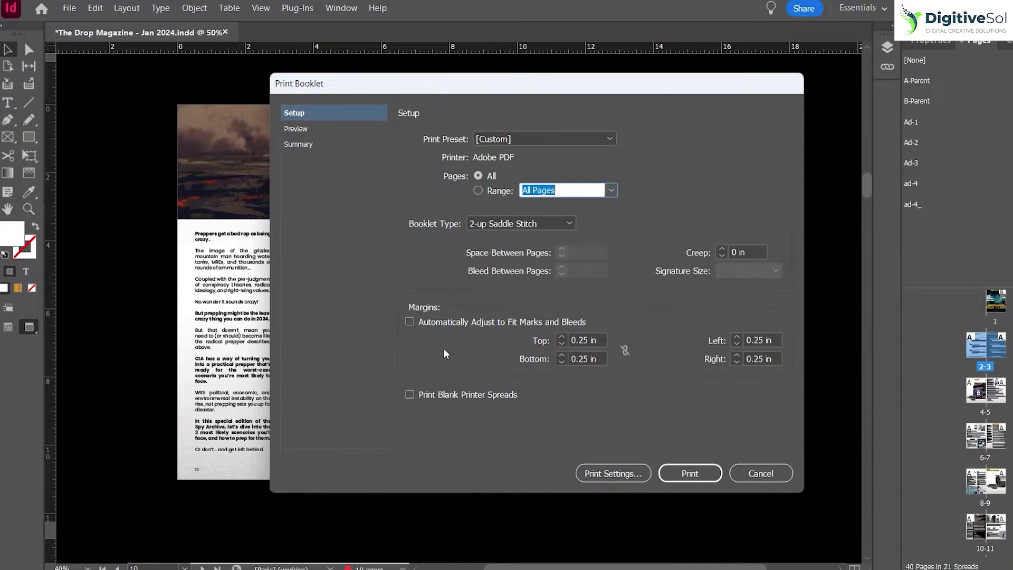
pyautogui.click(296, 129)
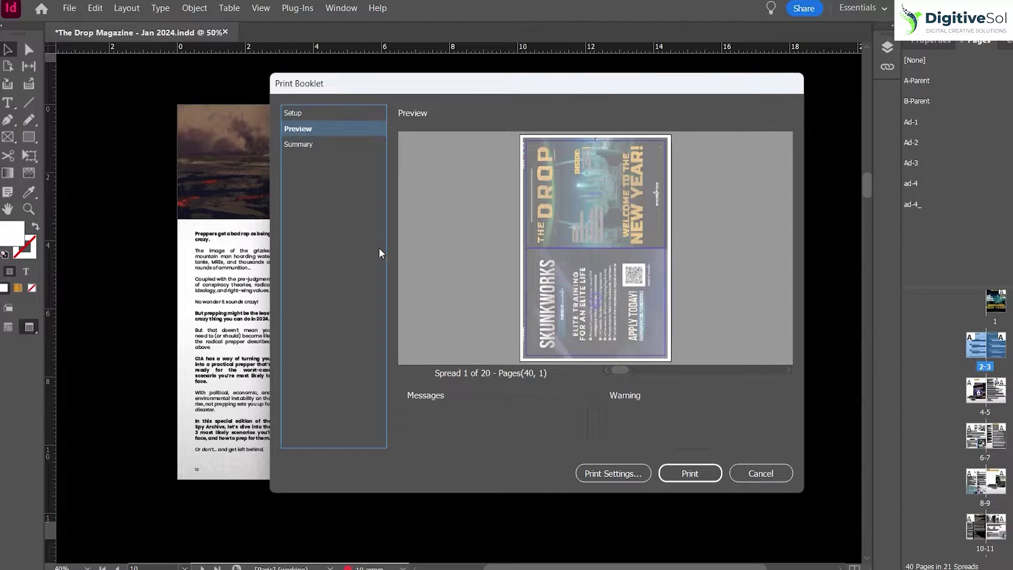
pyautogui.click(590, 468)
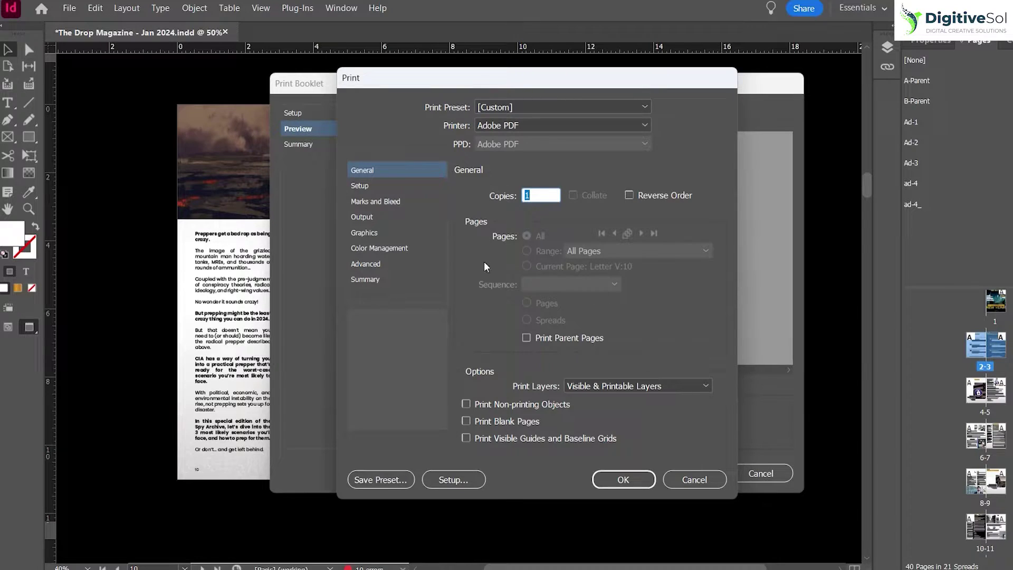
pyautogui.click(370, 202)
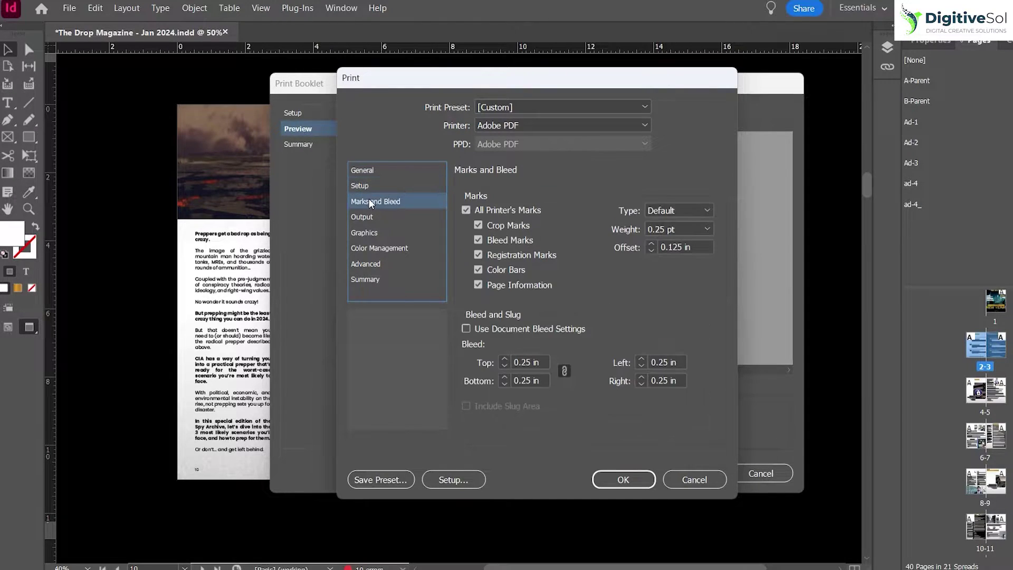
pyautogui.click(521, 327)
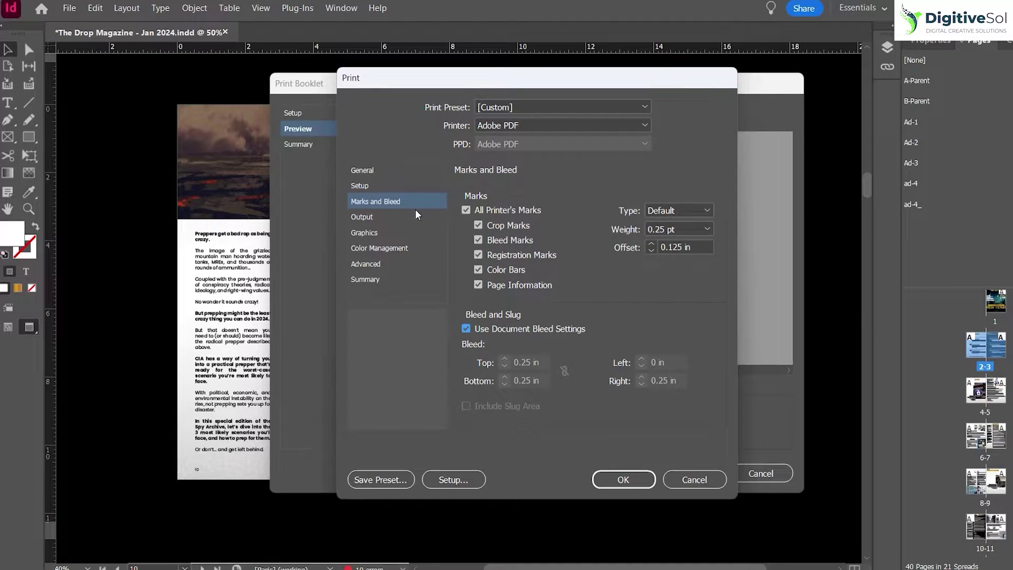
pyautogui.click(364, 186)
pyautogui.click(369, 172)
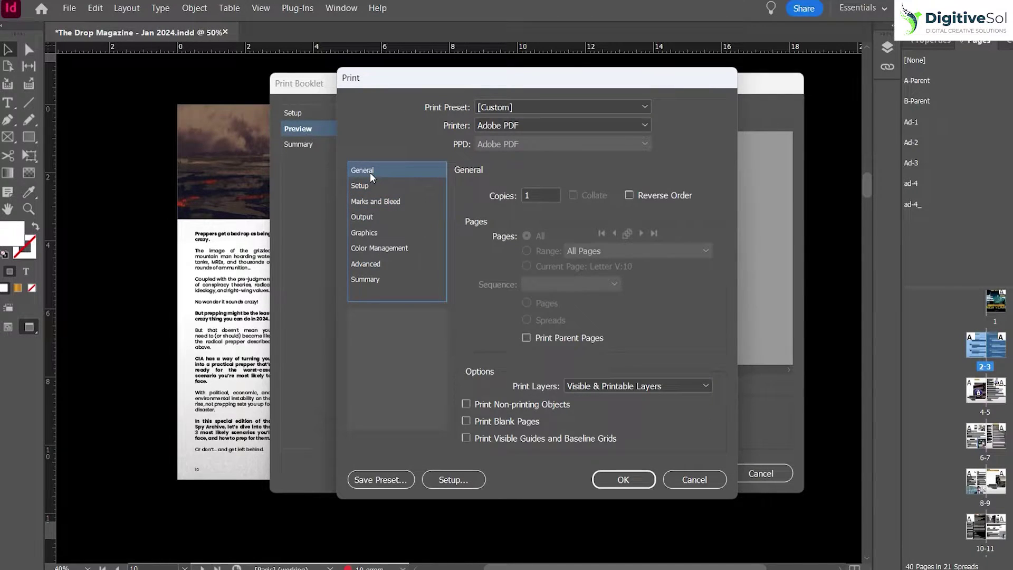
pyautogui.click(375, 233)
pyautogui.click(373, 218)
pyautogui.click(373, 233)
pyautogui.click(372, 264)
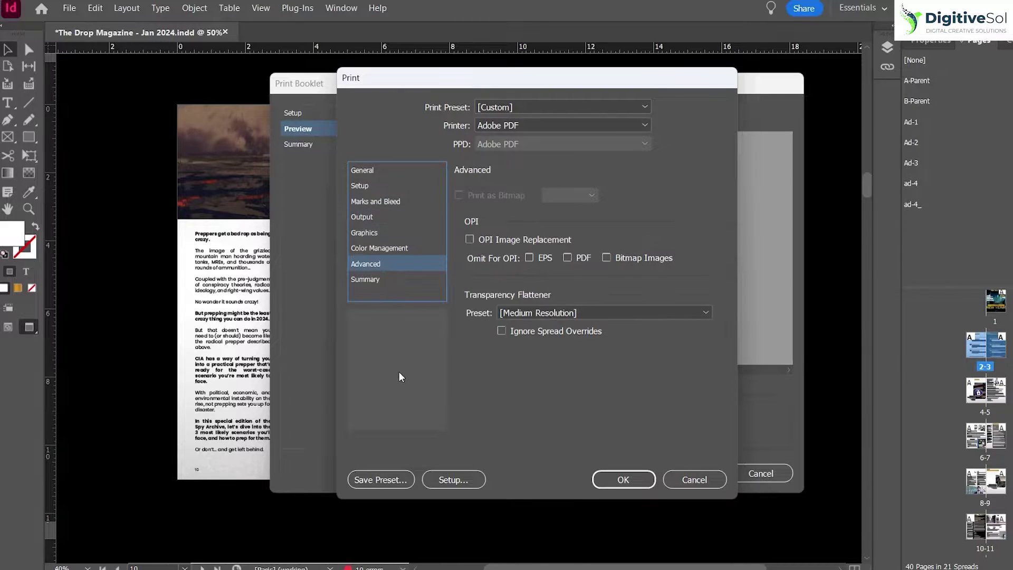
pyautogui.click(620, 480)
# Step: Print the booklet to PDF past the missing-fonts warning, then jump to page 40
pyautogui.click(688, 473)
pyautogui.press('Return')
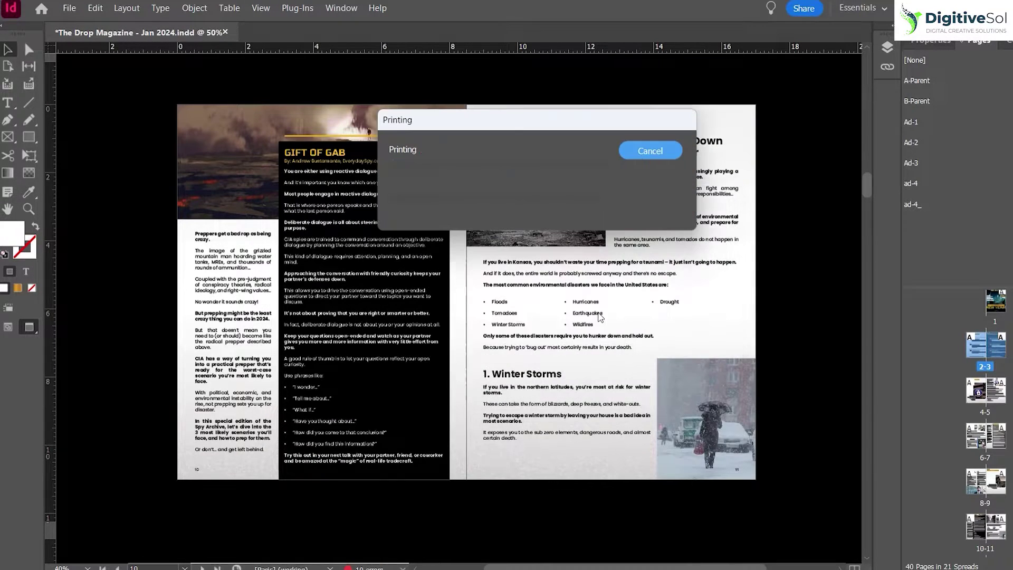
pyautogui.press('Return')
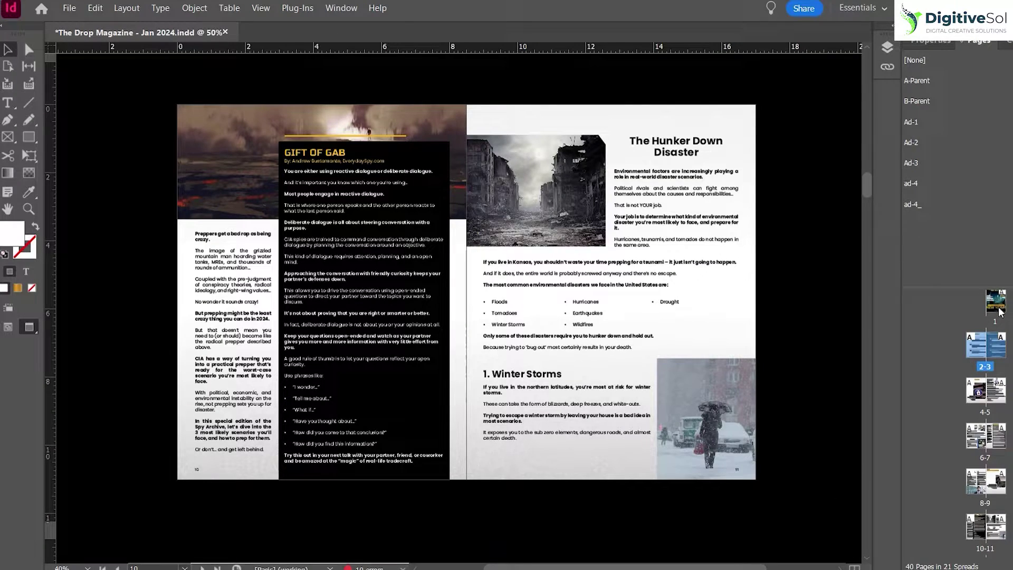
pyautogui.scroll(-15, 986, 421)
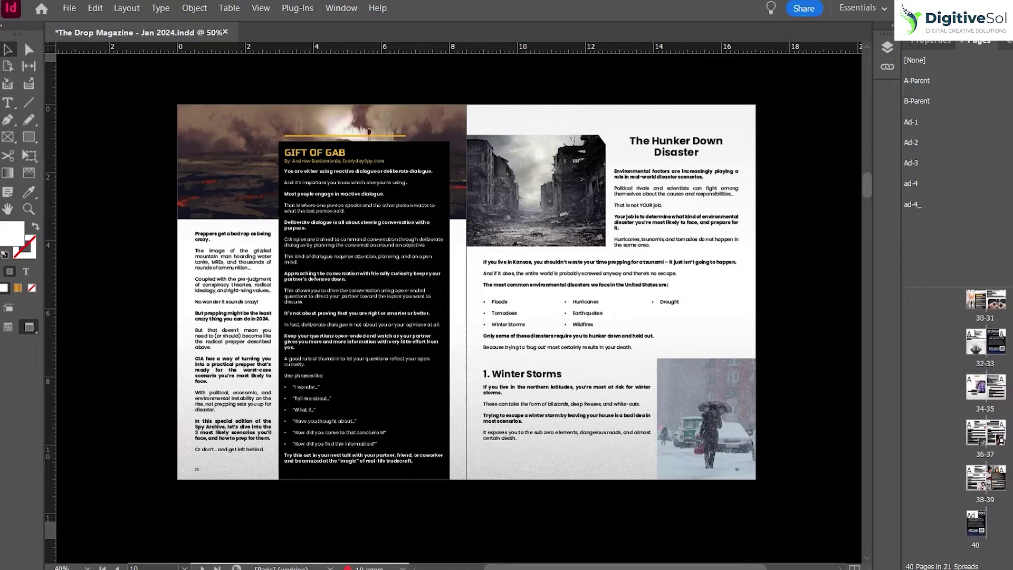
pyautogui.doubleClick(977, 525)
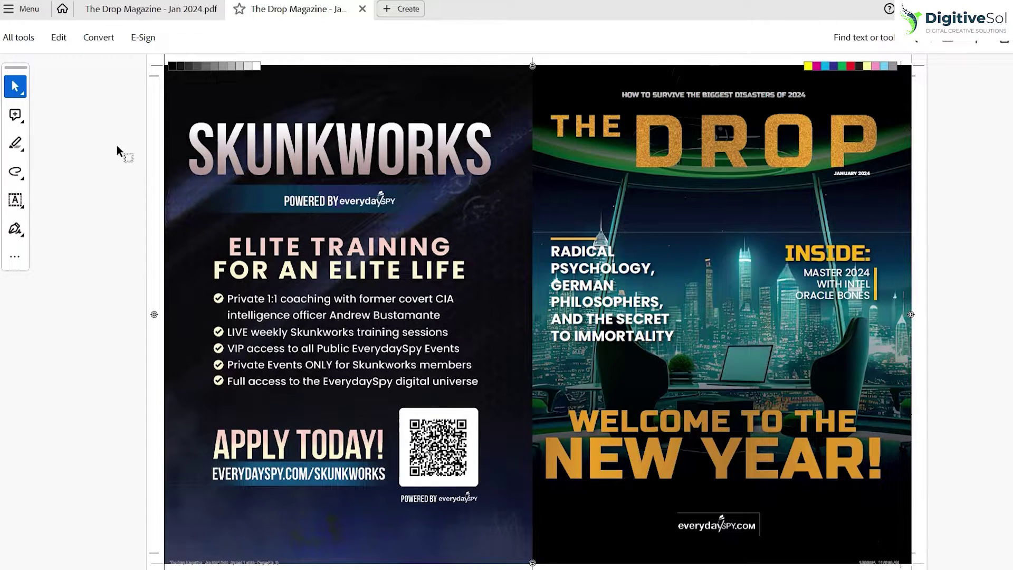
# Step: Scroll through the booklet's printer spreads in Acrobat
pyautogui.scroll(-5, 930, 427)
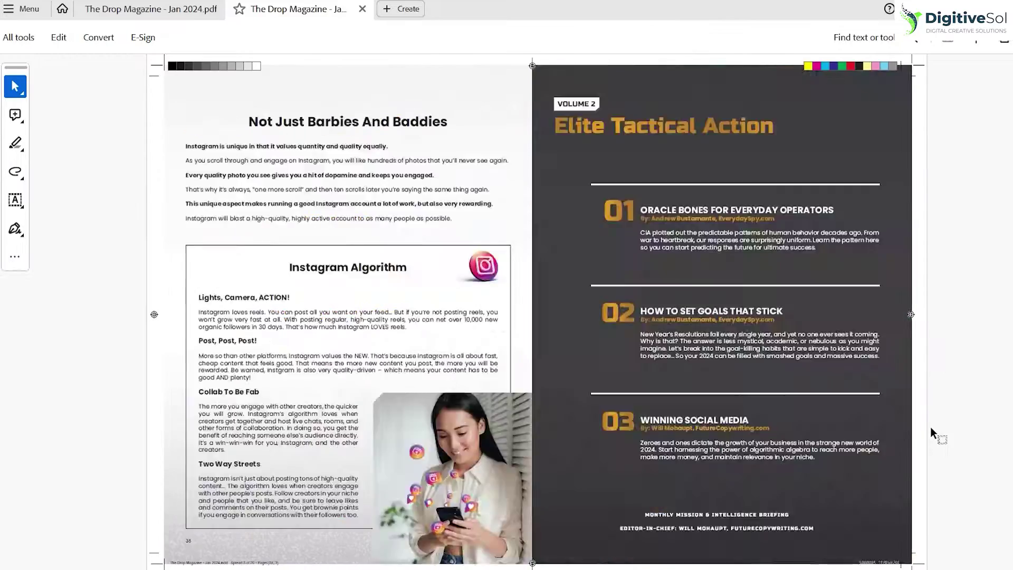
pyautogui.scroll(5, 929, 426)
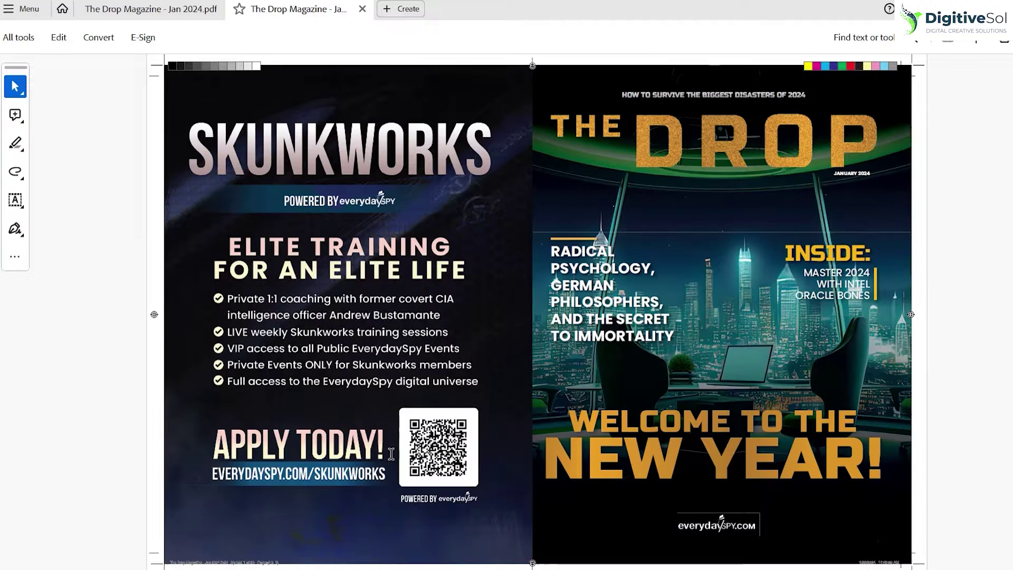
pyautogui.scroll(-1, 385, 454)
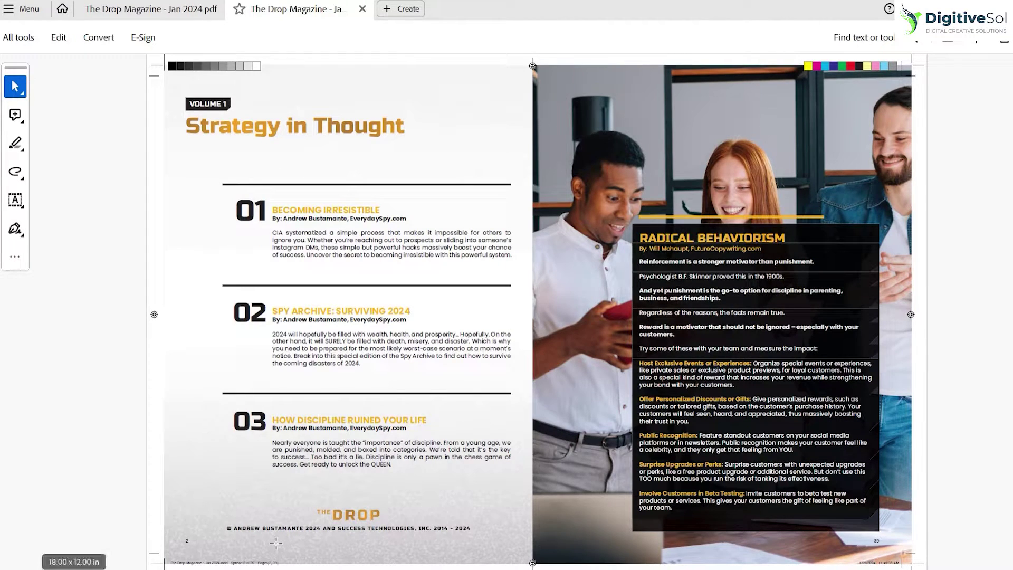
pyautogui.scroll(-1, 741, 501)
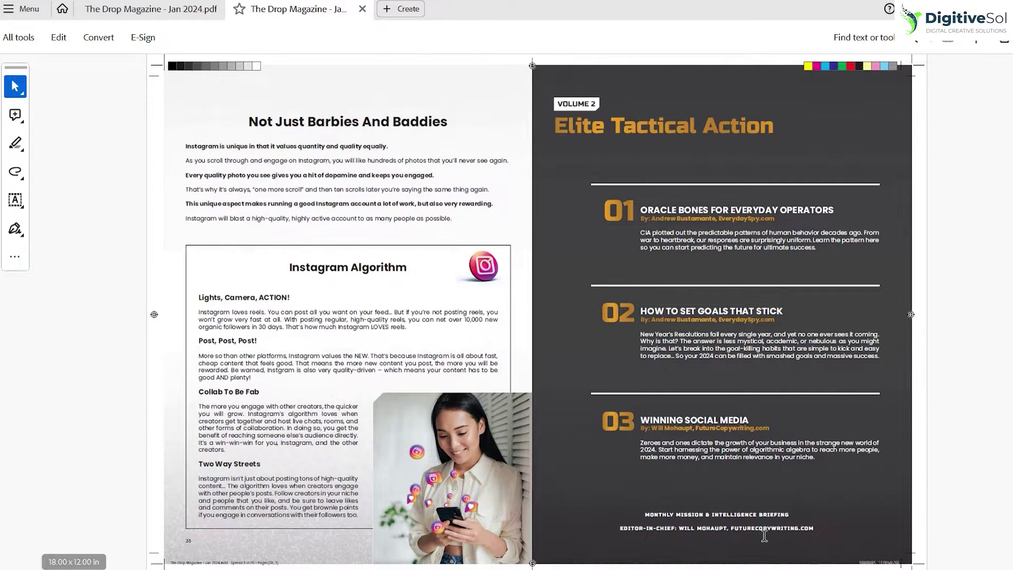
pyautogui.scroll(-1, 282, 416)
pyautogui.scroll(-4, 283, 415)
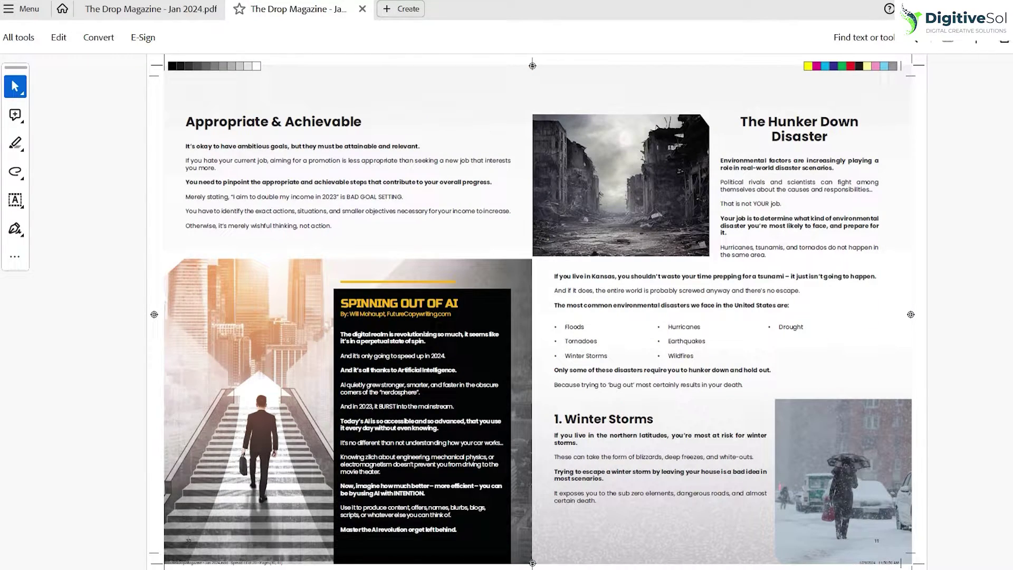
pyautogui.scroll(-6, 1004, 314)
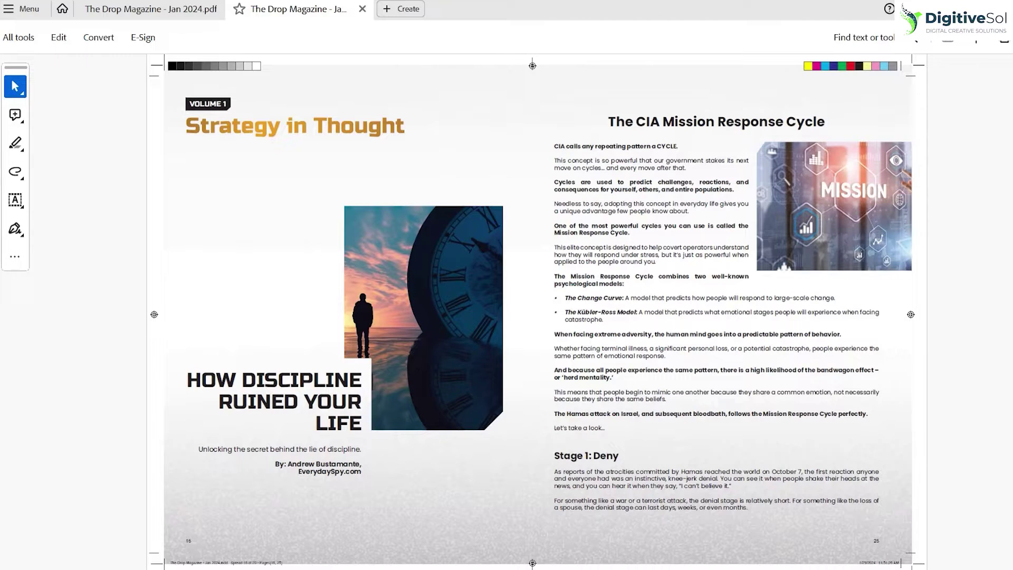
# Step: Close the InDesign magazine without saving, then close the page-order diagram in Illustrator
pyautogui.moveTo(741, 569)
pyautogui.click(712, 569)
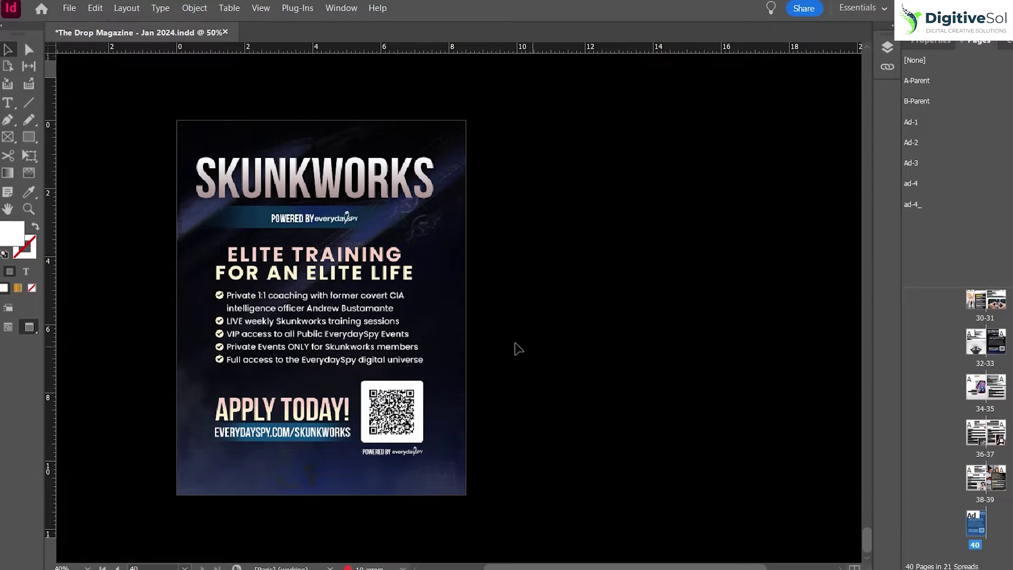
pyautogui.scroll(3, 516, 360)
pyautogui.scroll(2, 515, 360)
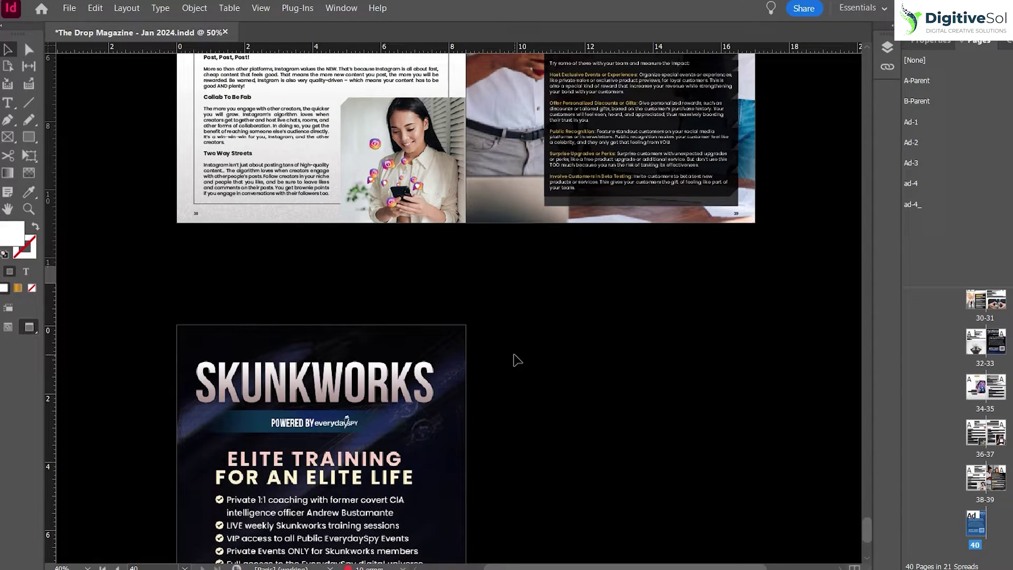
pyautogui.hotkey('ctrl', 'w')
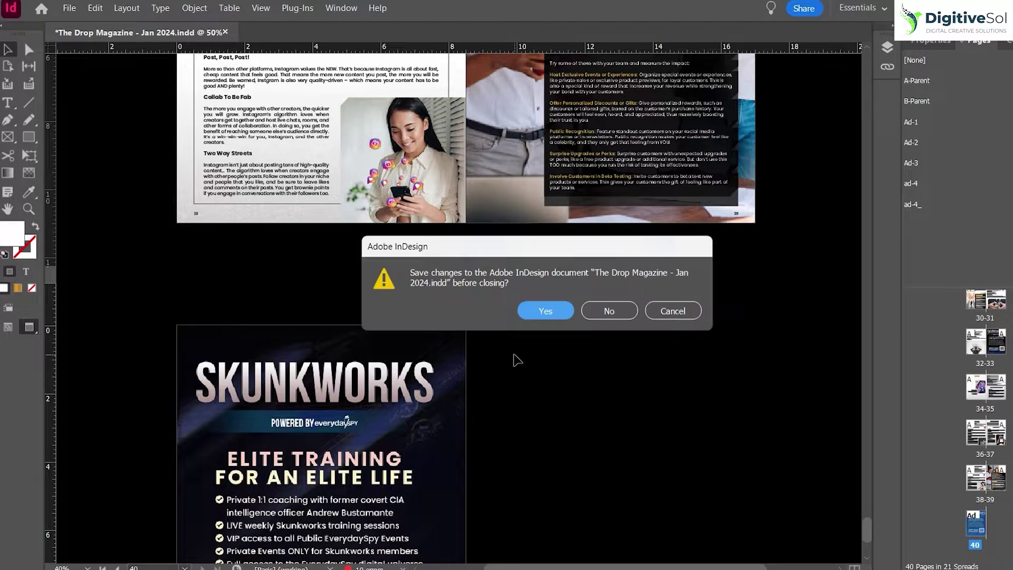
pyautogui.click(607, 310)
pyautogui.hotkey('alt', 'Tab')
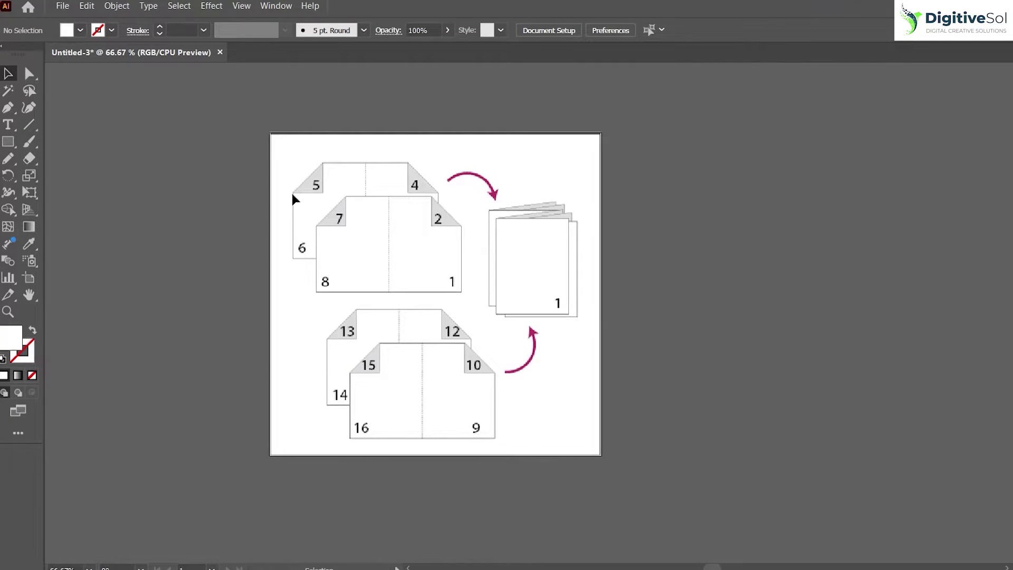
pyautogui.hotkey('ctrl', 'w')
# Step: Discard the diagram and open all pages of the Health Ebook PDF as artboards
pyautogui.click(606, 311)
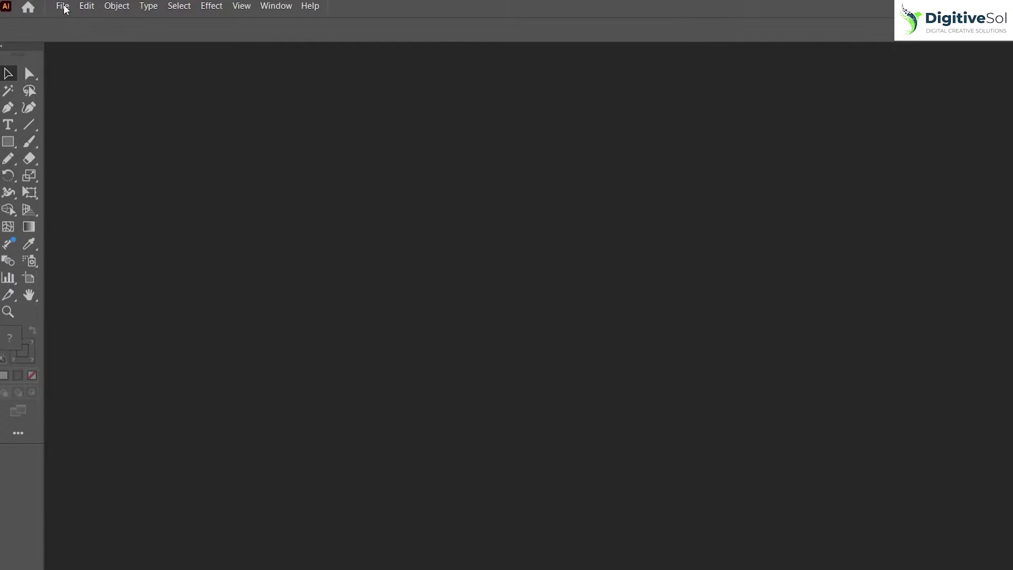
pyautogui.click(62, 6)
pyautogui.click(89, 50)
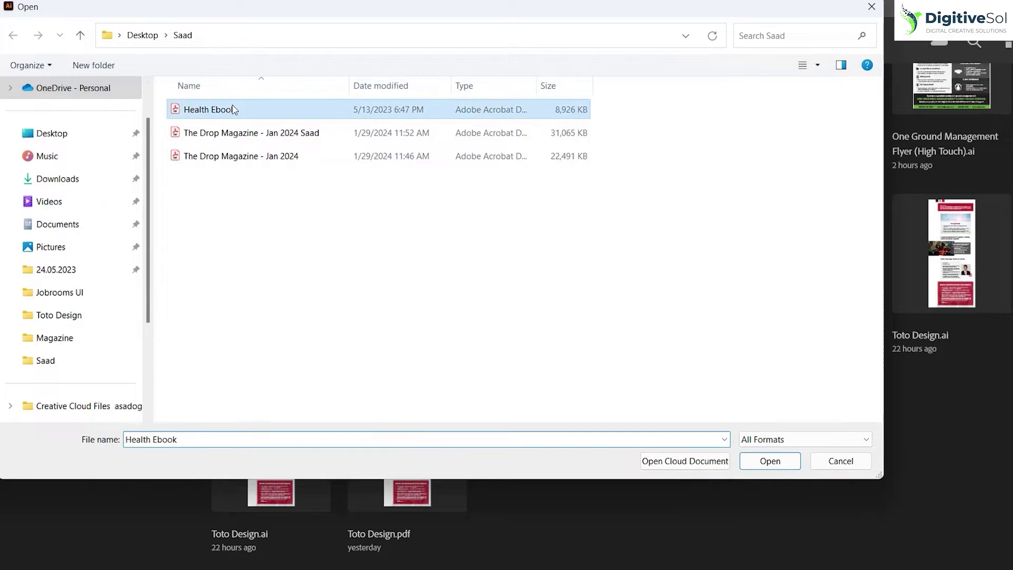
pyautogui.doubleClick(214, 106)
pyautogui.click(346, 294)
pyautogui.click(433, 405)
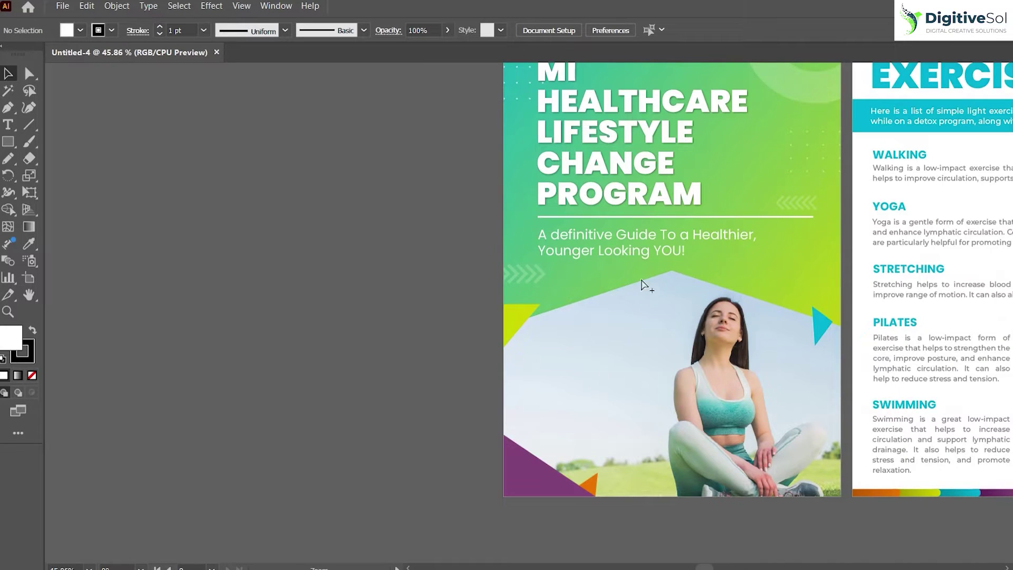
pyautogui.hotkey('ctrl', '-')
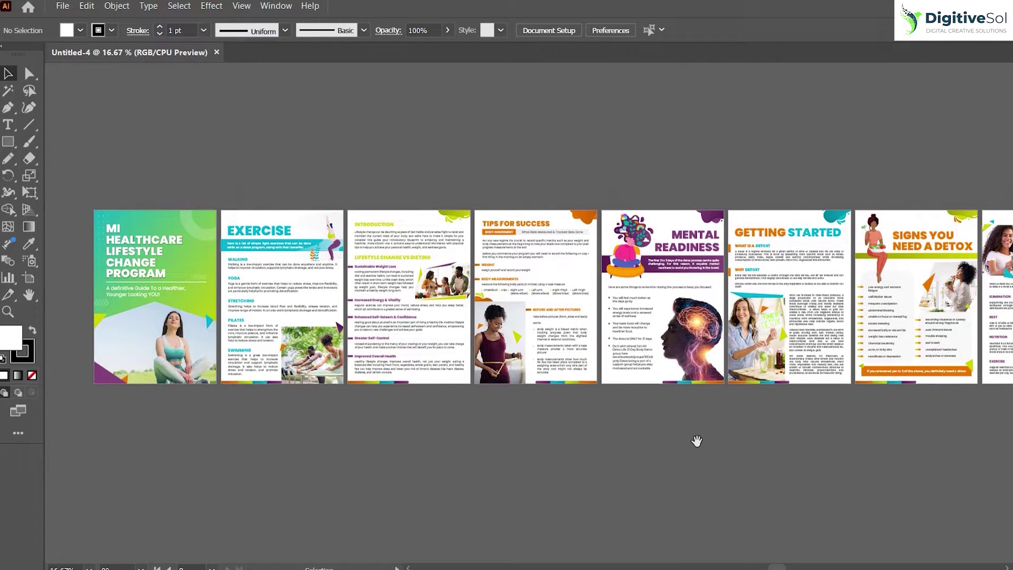
# Step: Check the new document's setup, showing 0 px bleed, and cancel it
pyautogui.click(63, 6)
pyautogui.click(159, 372)
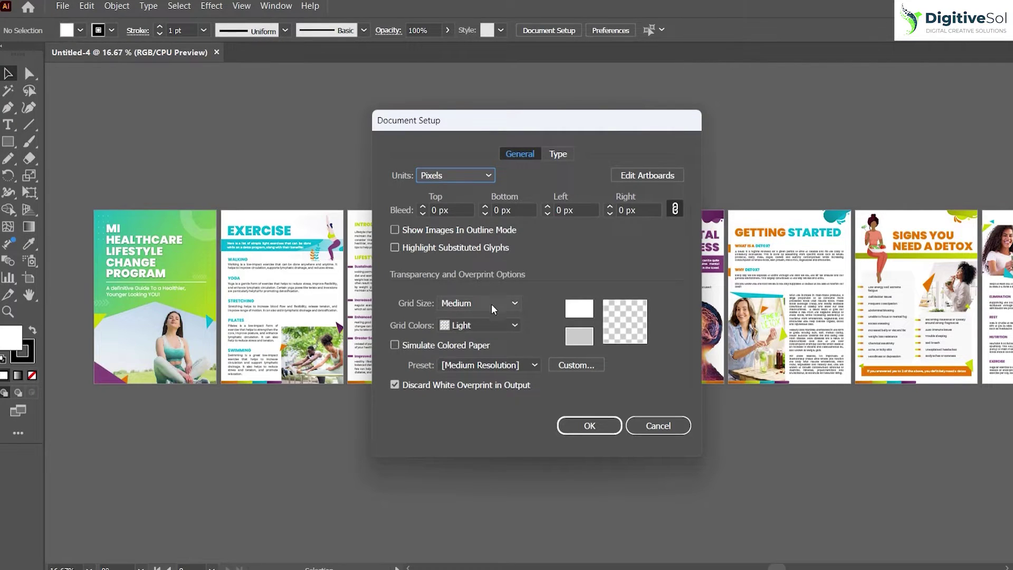
pyautogui.click(670, 426)
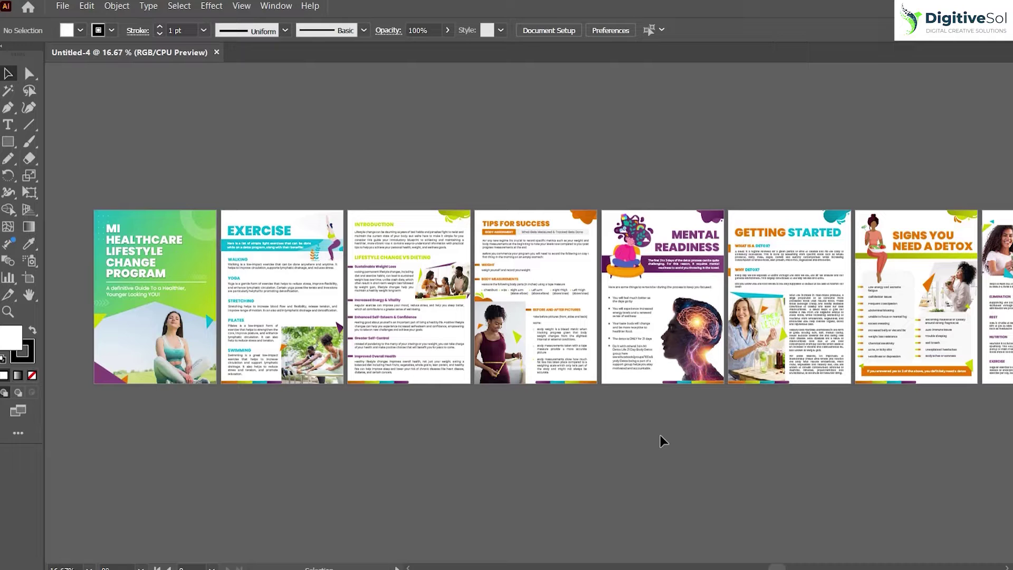
pyautogui.hscroll(5, 663, 441)
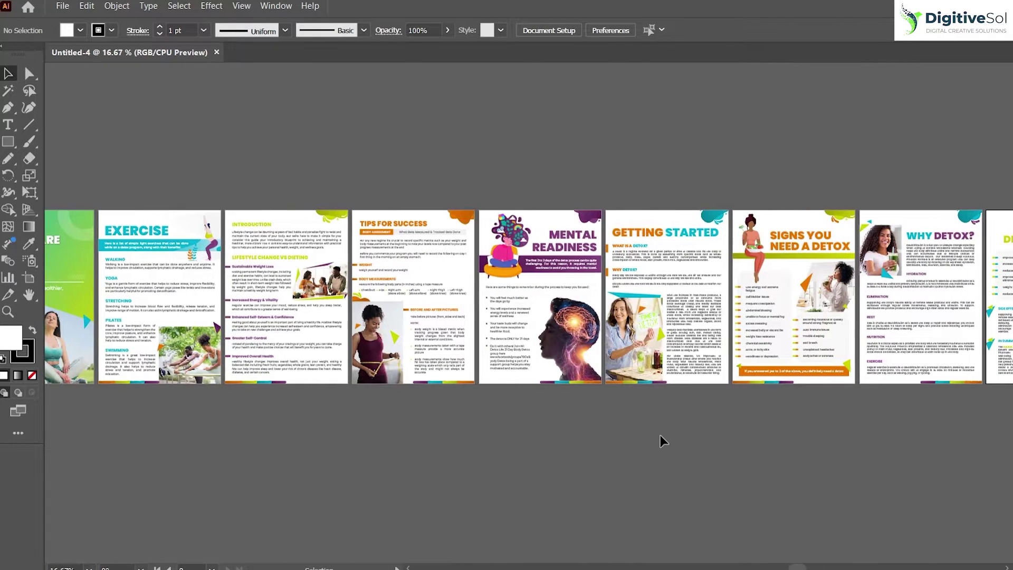
# Step: Save the ebook as Untitled-4.pdf, review it in Acrobat, and return to Illustrator
pyautogui.click(62, 7)
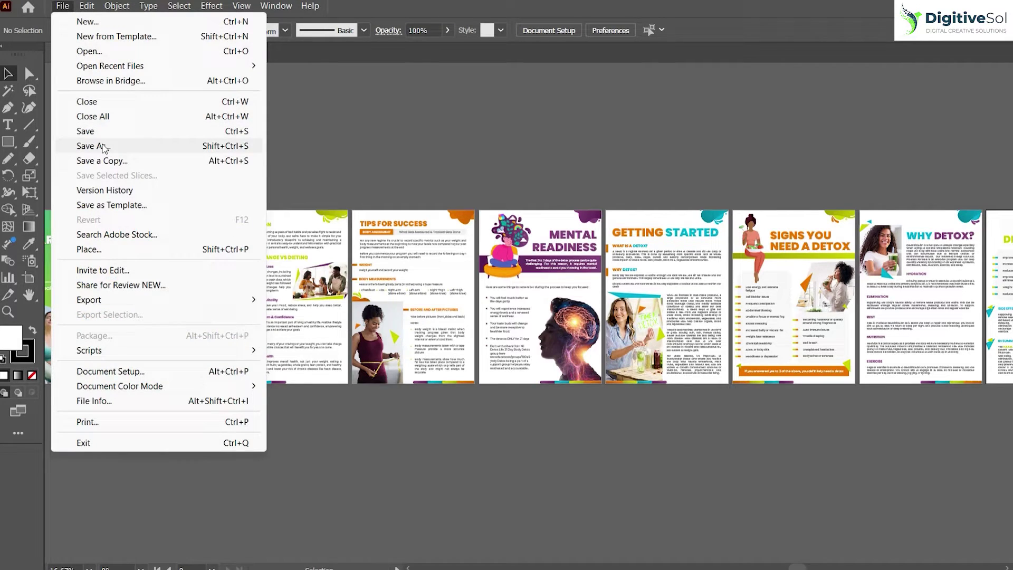
pyautogui.click(104, 148)
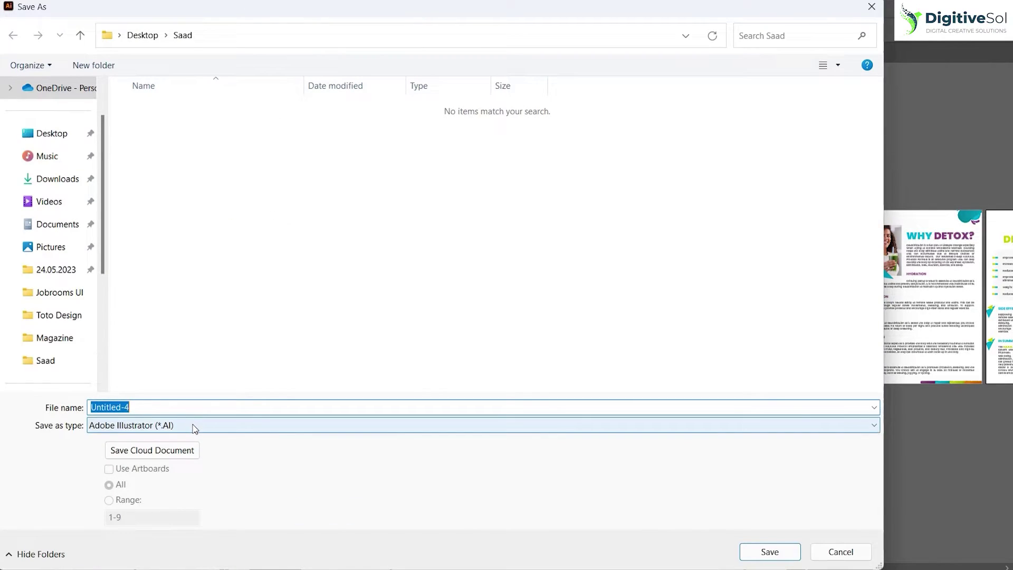
pyautogui.click(192, 425)
pyautogui.click(175, 454)
pyautogui.press('Return')
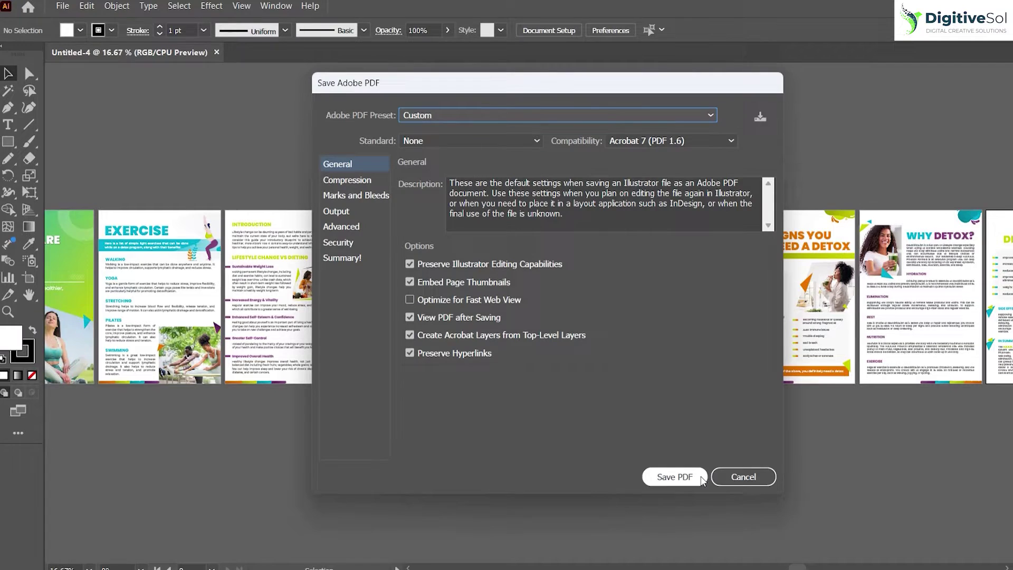
pyautogui.click(699, 478)
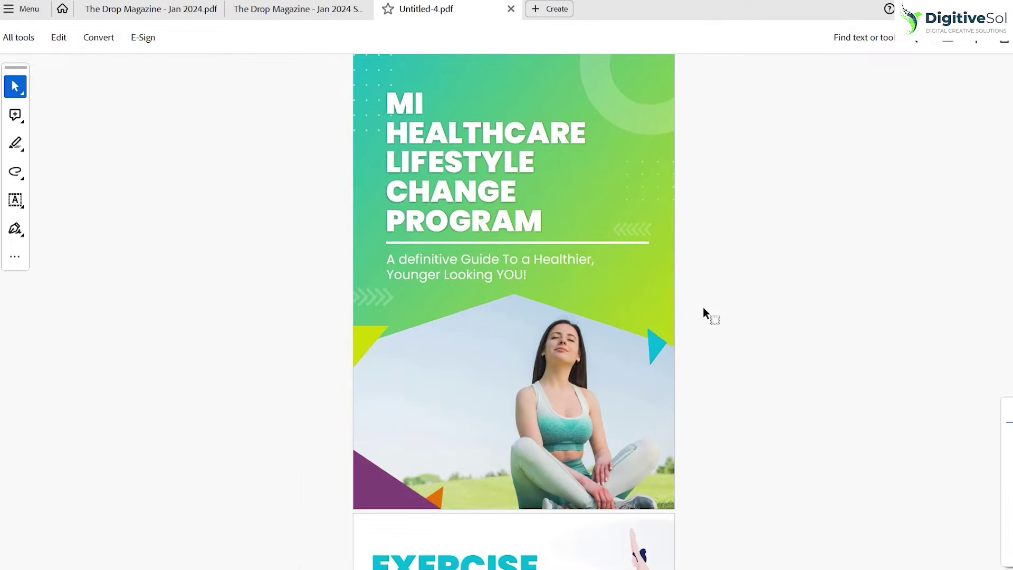
pyautogui.scroll(-3, 703, 307)
pyautogui.keyDown('ctrl'); pyautogui.scroll(-5, 702, 306); pyautogui.keyUp('ctrl')
pyautogui.keyDown('ctrl'); pyautogui.scroll(5, 537, 323); pyautogui.keyUp('ctrl')
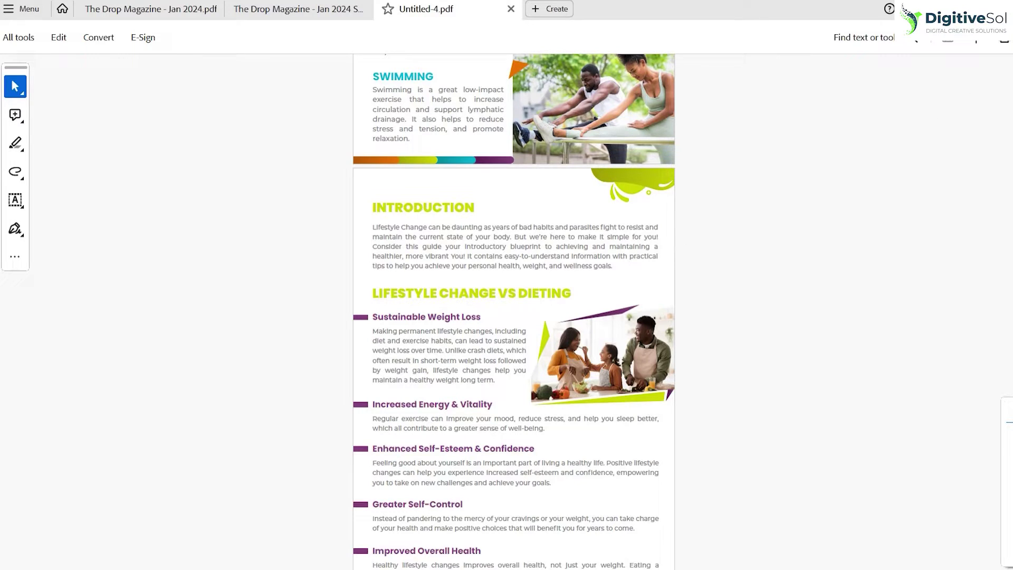
pyautogui.hotkey('alt', 'Tab')
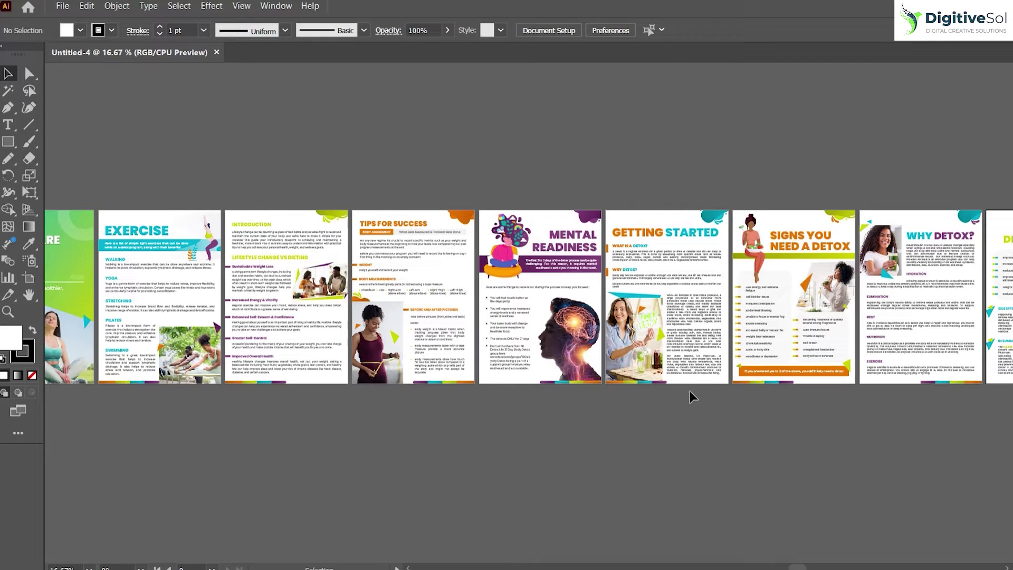
# Step: Add three blank artboards after the last ebook page with the Artboard tool
pyautogui.scroll(-2, 624, 449)
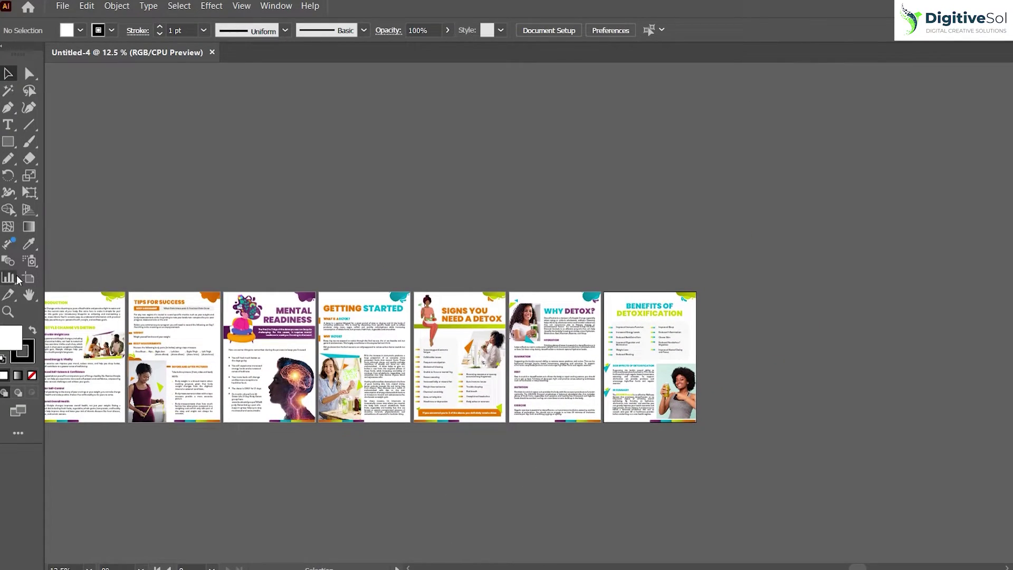
pyautogui.click(29, 278)
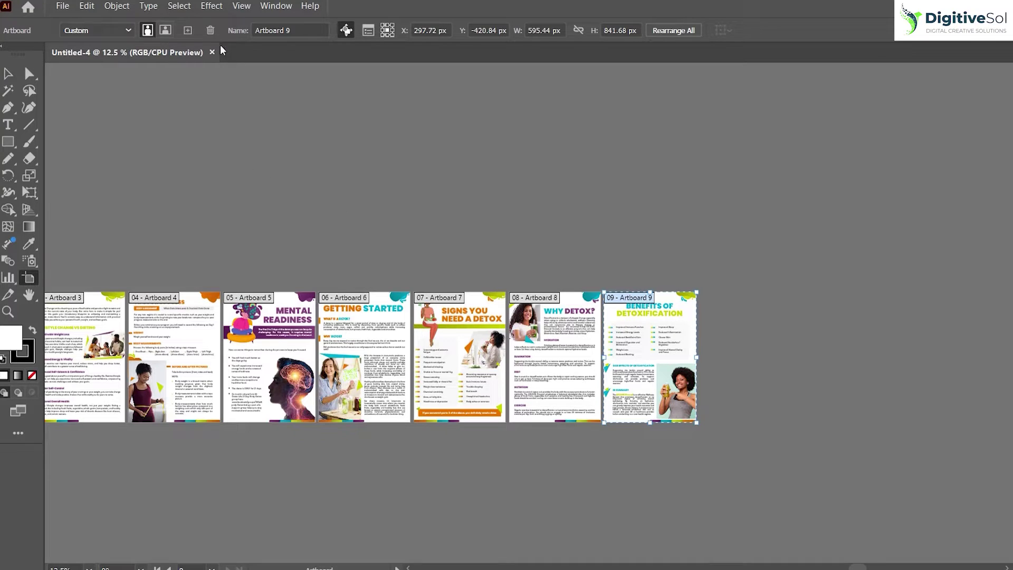
pyautogui.click(188, 30)
pyautogui.click(187, 30)
pyautogui.click(187, 30)
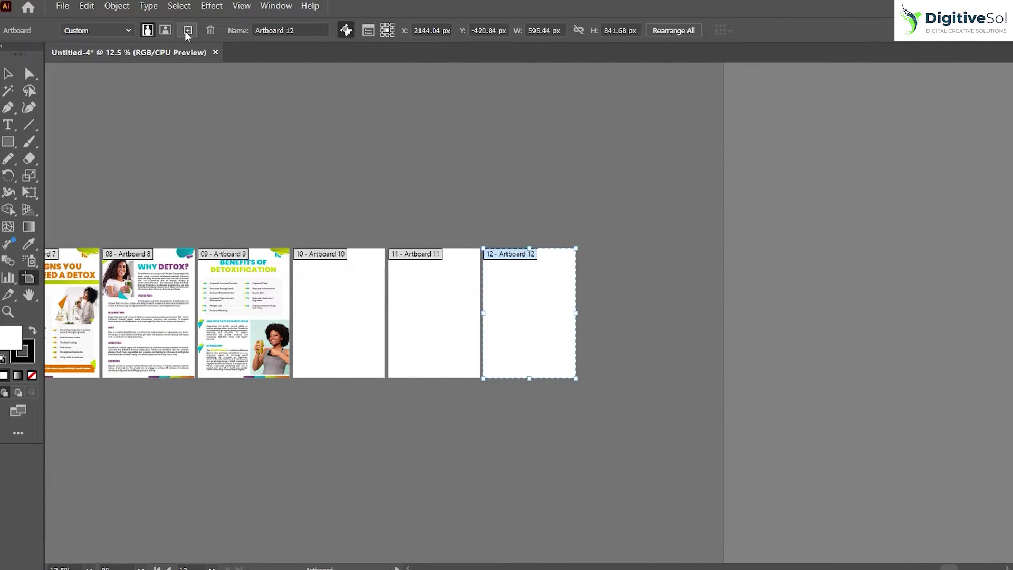
pyautogui.click(8, 74)
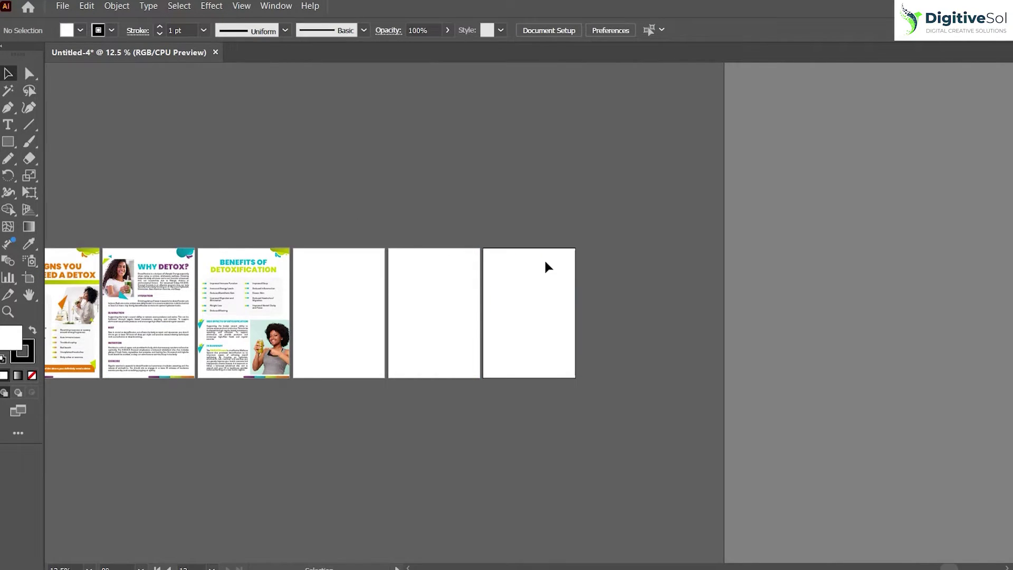
# Step: Select Artboard 12 and confirm its size of 595.44 × 841.68 px
pyautogui.hscroll(-5, 544, 267)
pyautogui.hscroll(-2, 591, 379)
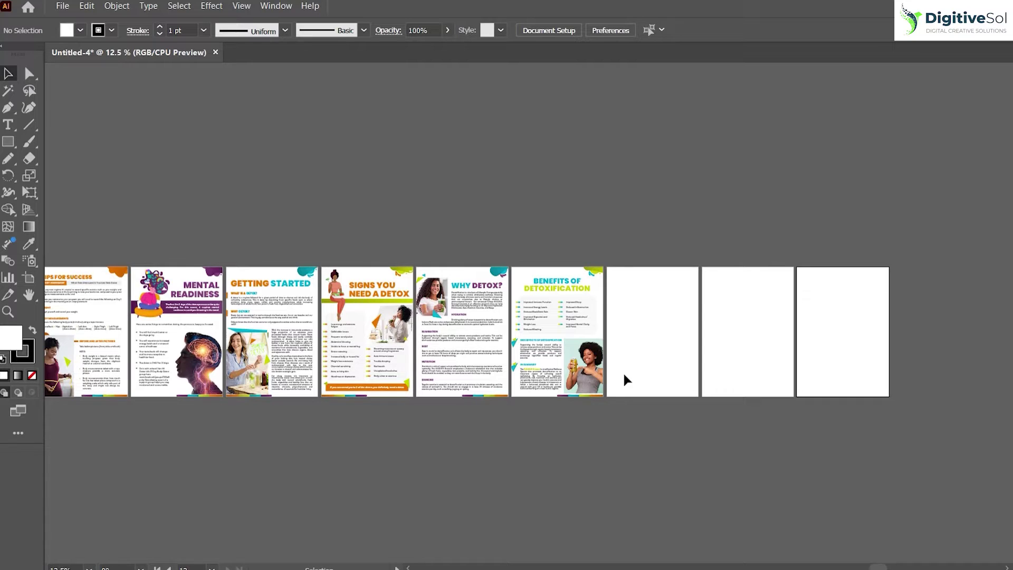
pyautogui.hscroll(-2, 529, 427)
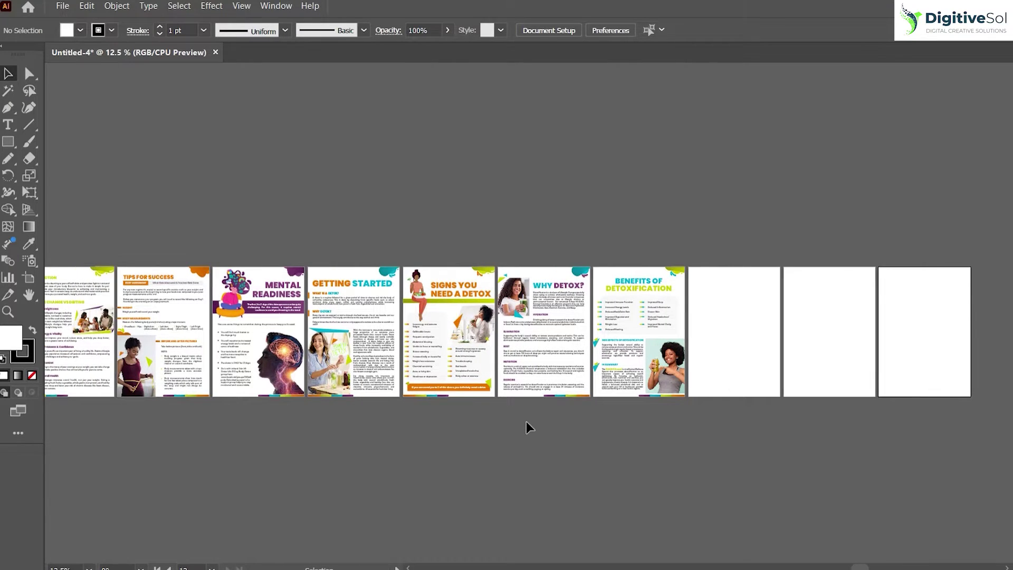
pyautogui.moveTo(616, 569)
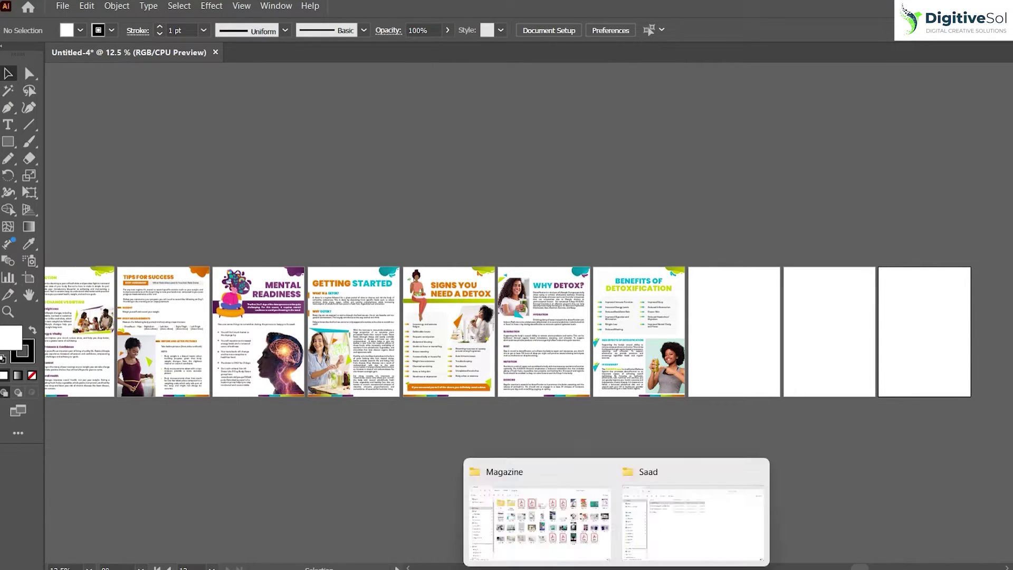
pyautogui.click(28, 278)
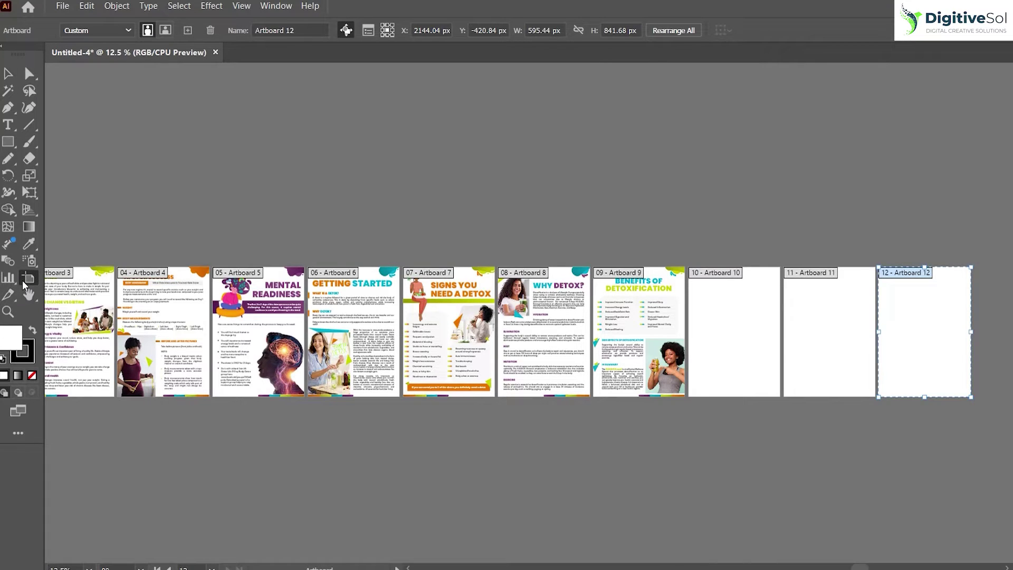
pyautogui.click(620, 30)
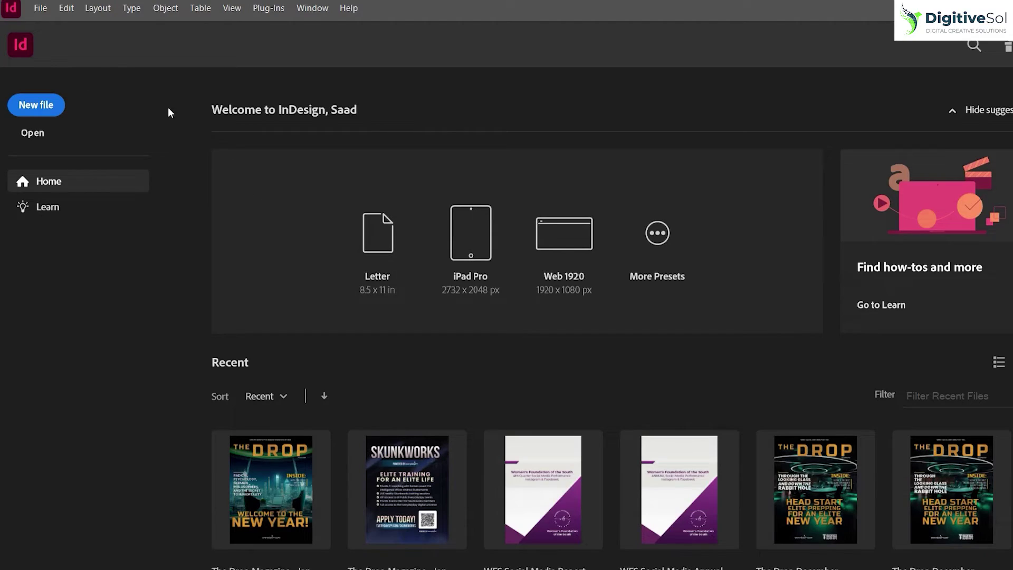
# Step: Create a facing-pages document in pixels, 595.44 × 841.68 px, with 0 margins
pyautogui.hotkey('ctrl', 'n')
pyautogui.click(851, 168)
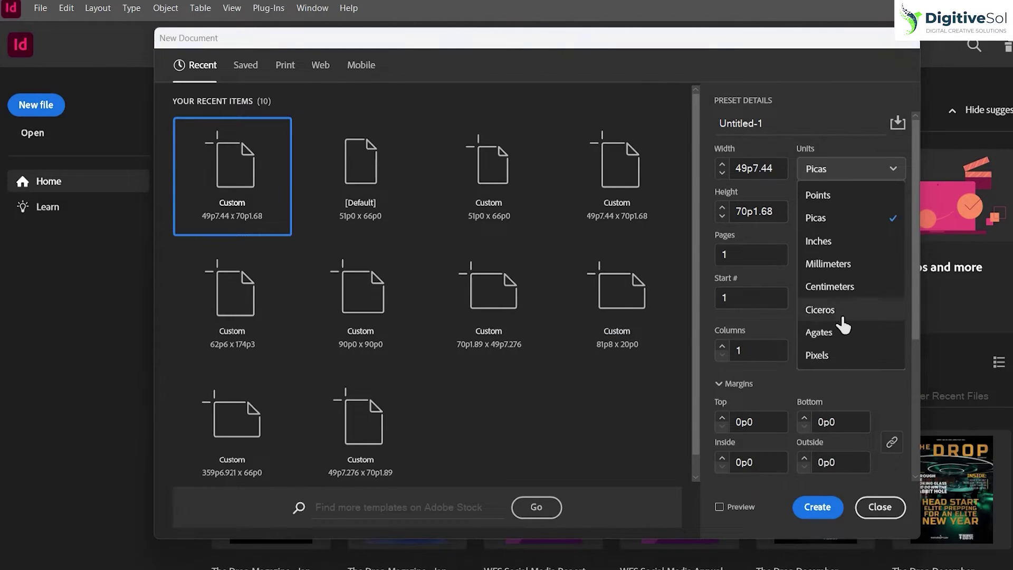
pyautogui.click(834, 352)
pyautogui.doubleClick(758, 211)
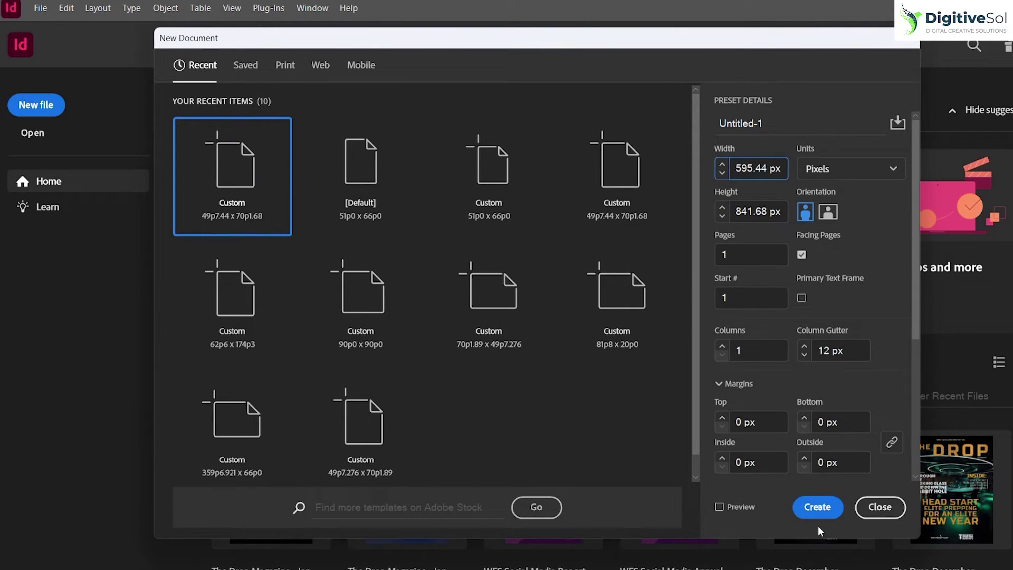
pyautogui.click(820, 514)
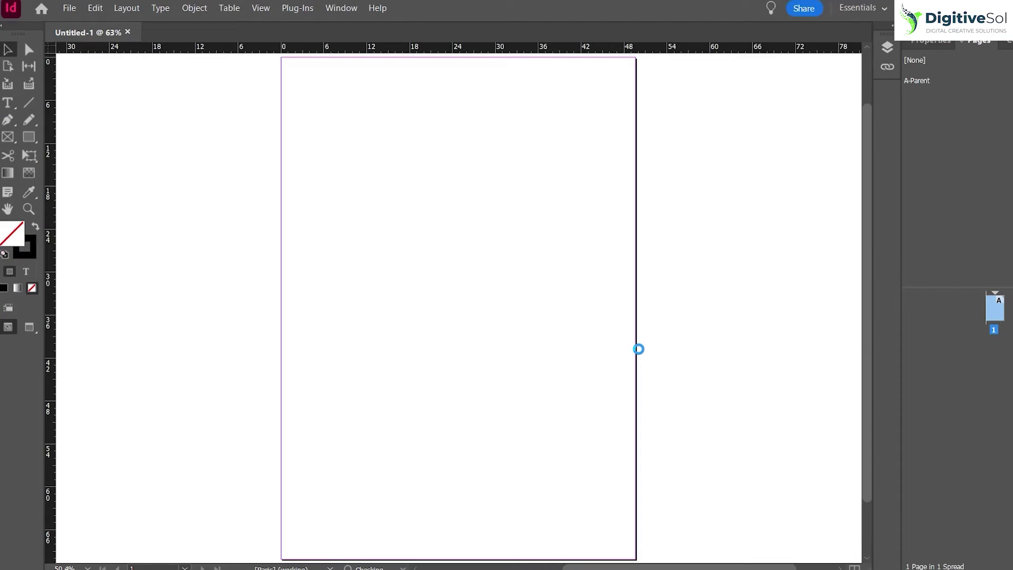
pyautogui.hotkey('ctrl', '-')
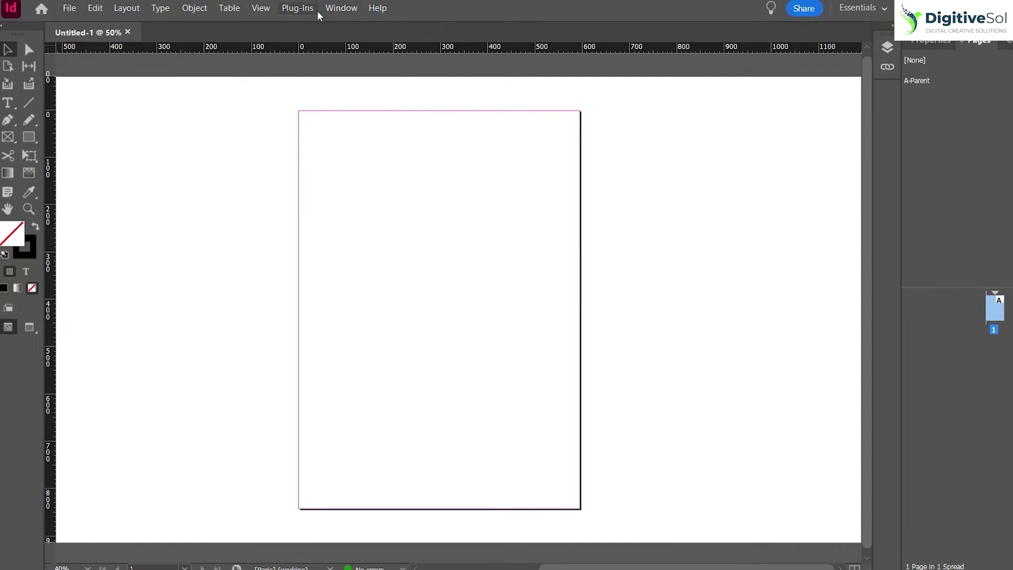
# Step: Show the Scripts panel and expand Application > Samples > JavaScript
pyautogui.click(341, 8)
pyautogui.moveTo(472, 401)
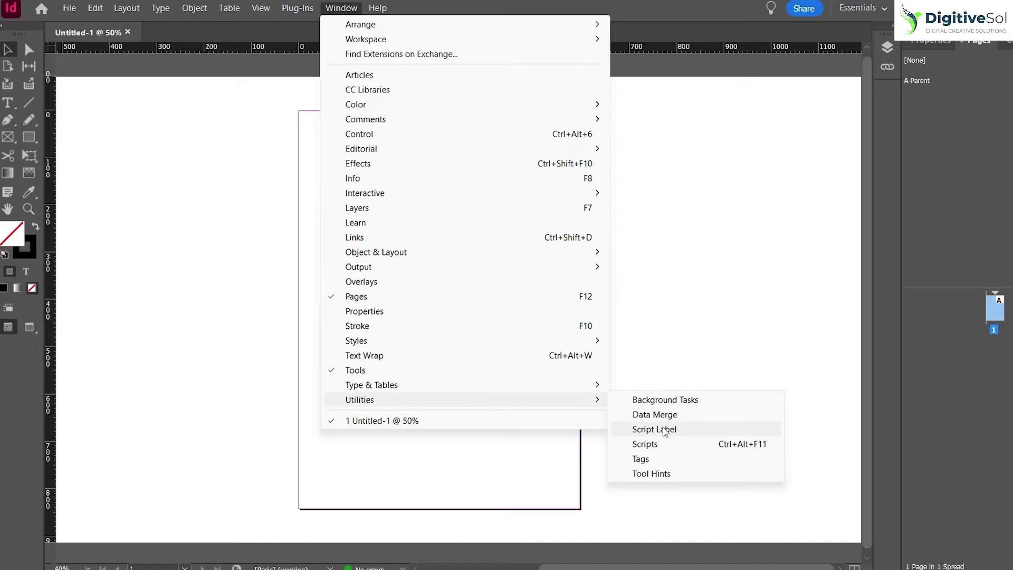
pyautogui.click(675, 444)
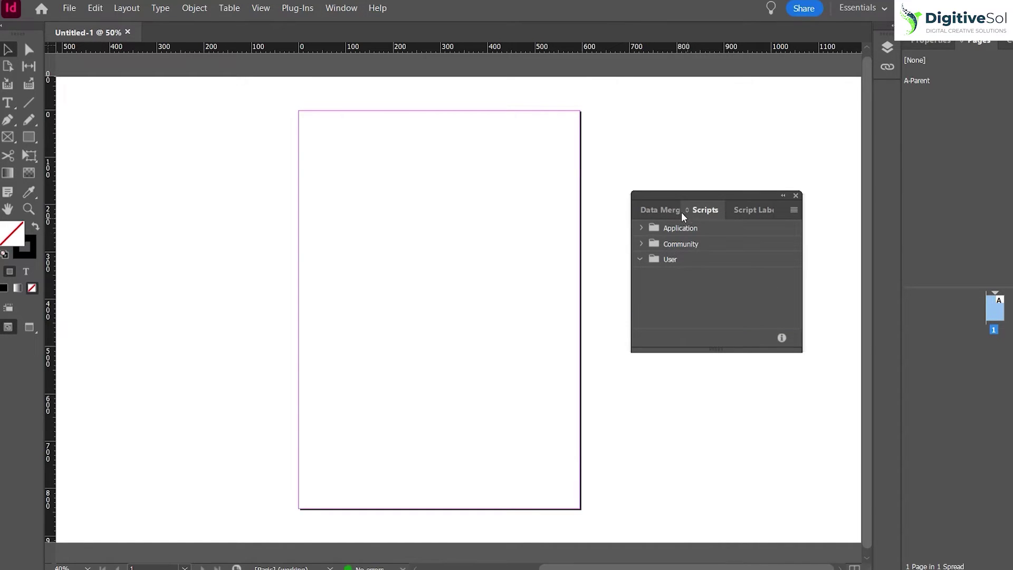
pyautogui.click(642, 243)
pyautogui.click(640, 228)
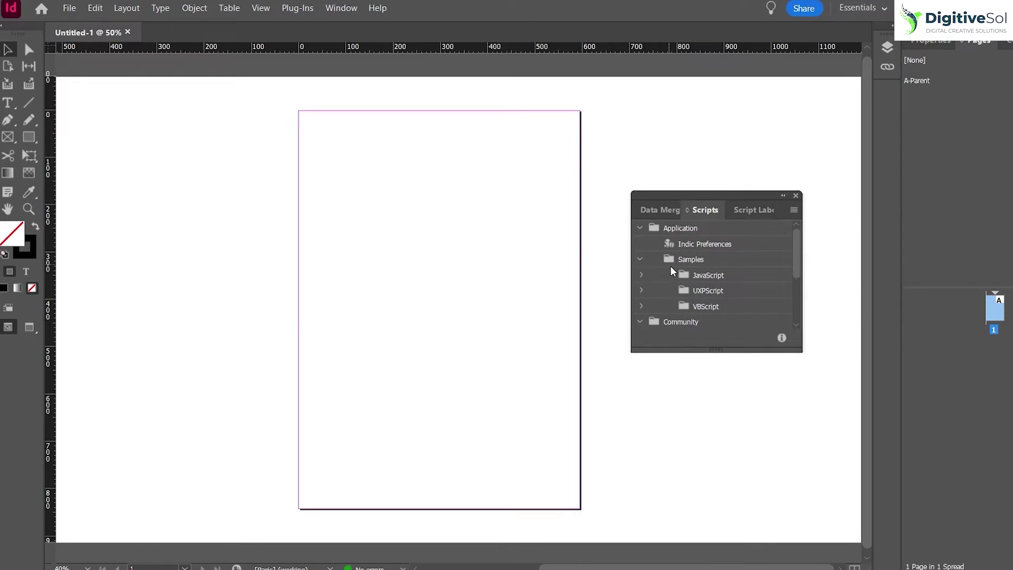
pyautogui.click(641, 274)
pyautogui.scroll(-5, 794, 264)
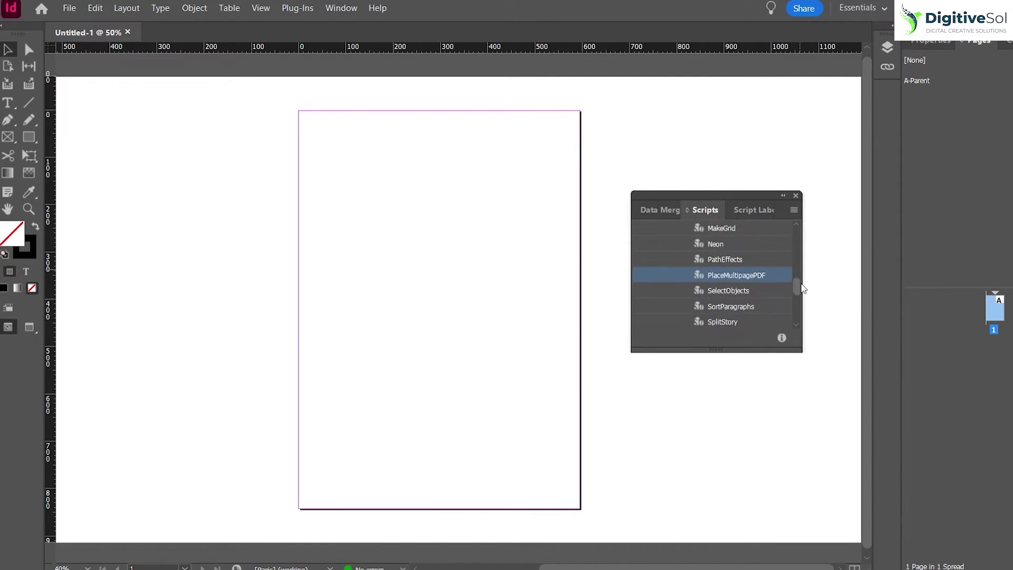
# Step: Run PlaceMultipagePDF to place Untitled-4's pages into Untitled-1
pyautogui.doubleClick(740, 278)
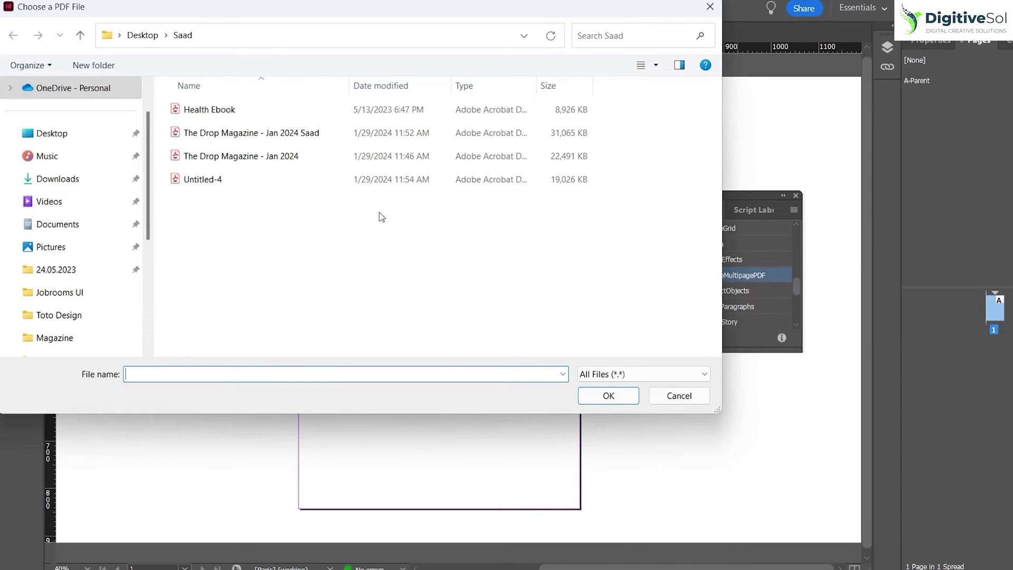
pyautogui.doubleClick(207, 179)
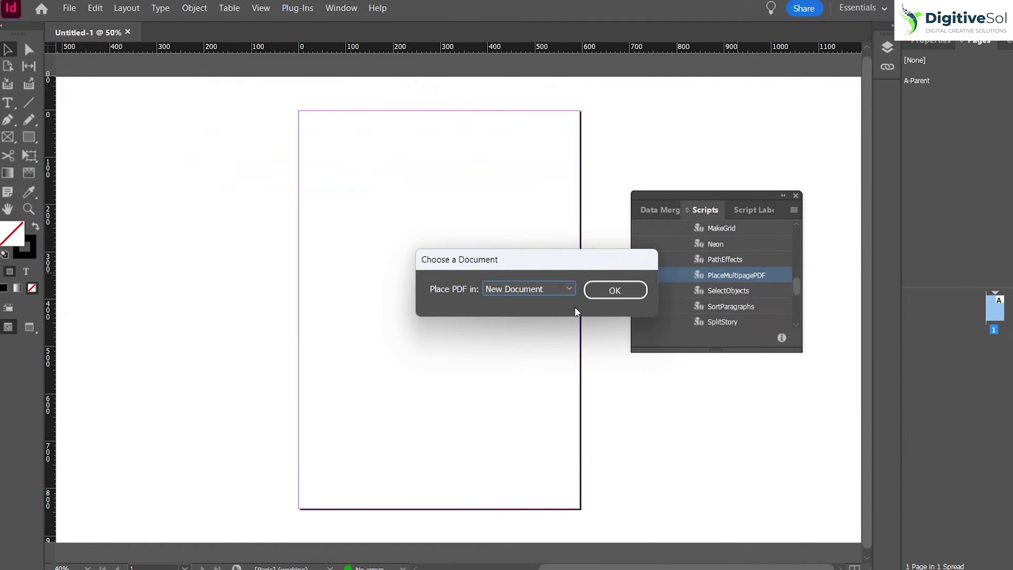
pyautogui.click(559, 295)
pyautogui.click(558, 318)
pyautogui.click(611, 290)
pyautogui.click(563, 346)
pyautogui.click(587, 299)
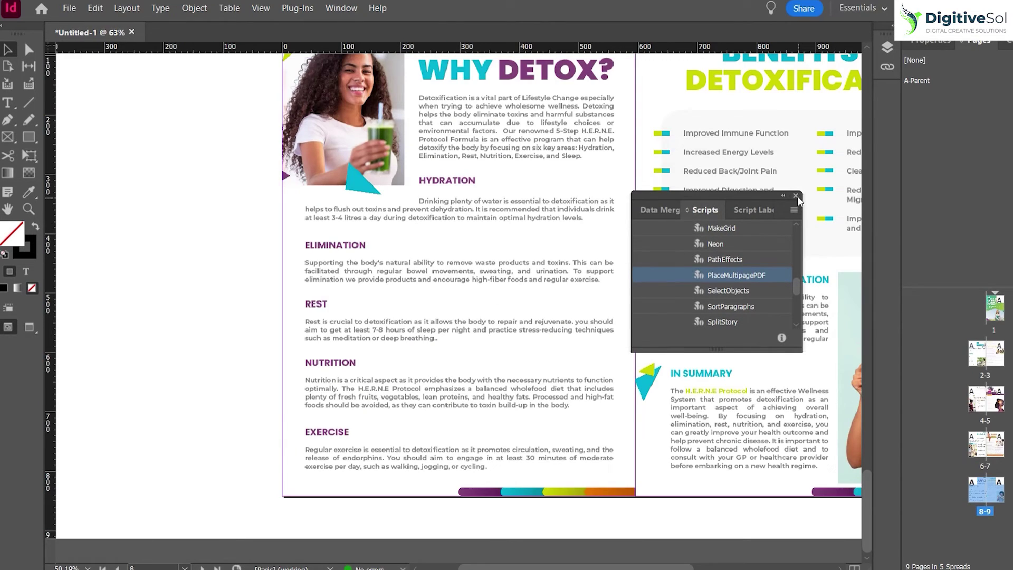
# Step: Render the placed ebook pages in the spread at High Quality Display
pyautogui.click(587, 307)
pyautogui.rightClick(637, 277)
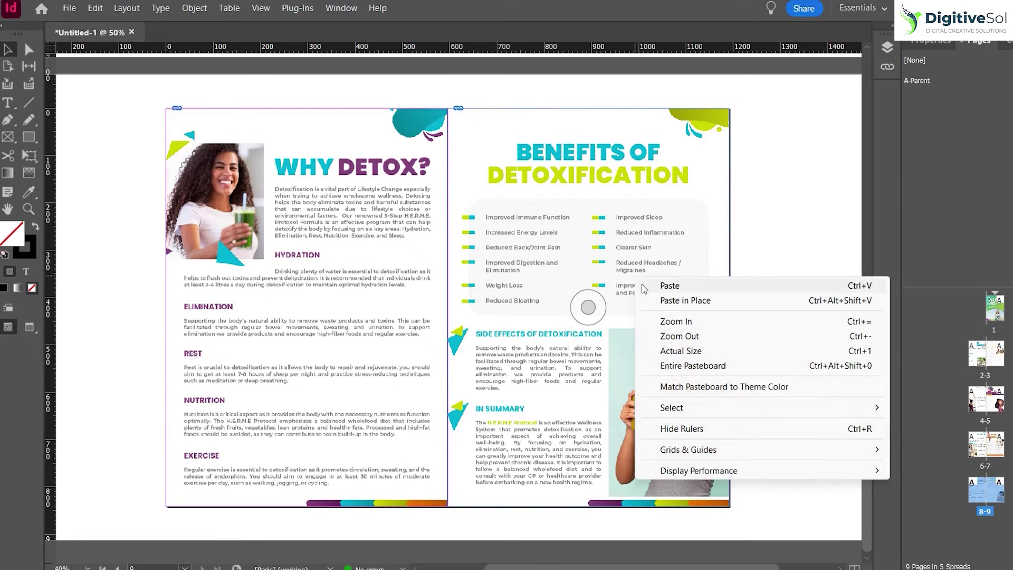
pyautogui.moveTo(756, 475)
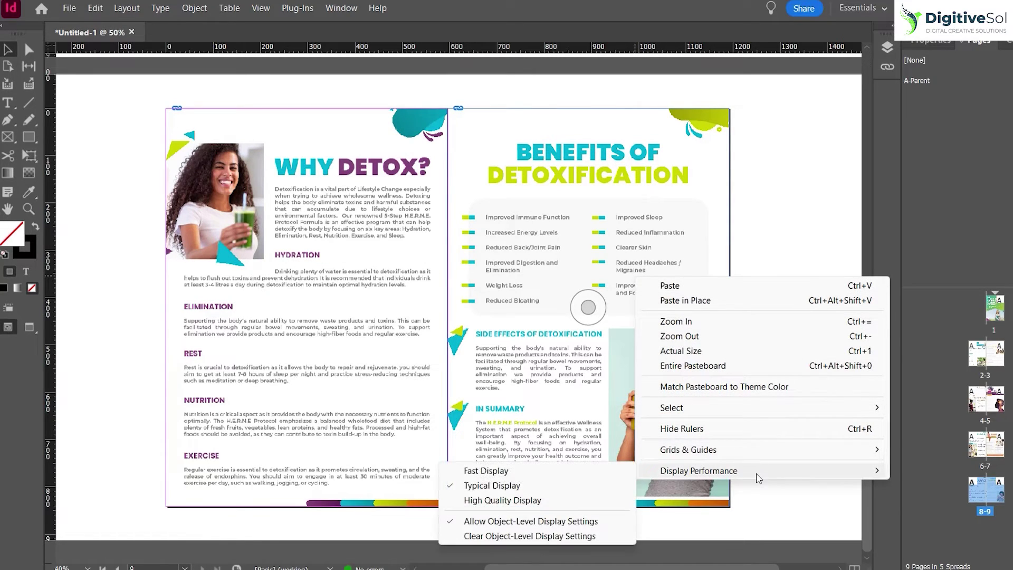
pyautogui.click(571, 500)
# Step: Scroll through the 12-page, 7-spread document to review the paired Exercise and Introduction spread
pyautogui.scroll(3, 619, 399)
pyautogui.scroll(8, 620, 399)
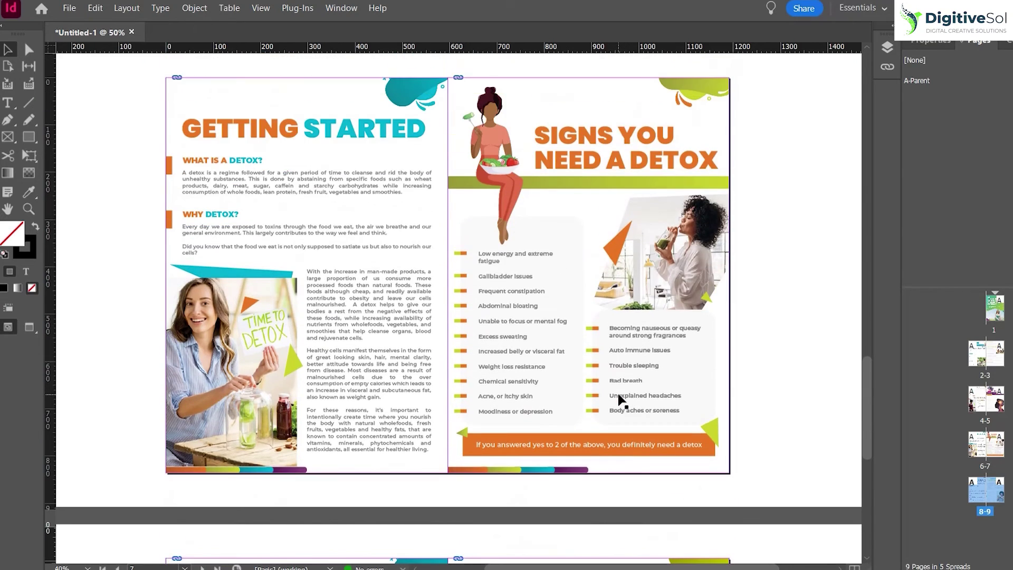
pyautogui.scroll(3, 620, 399)
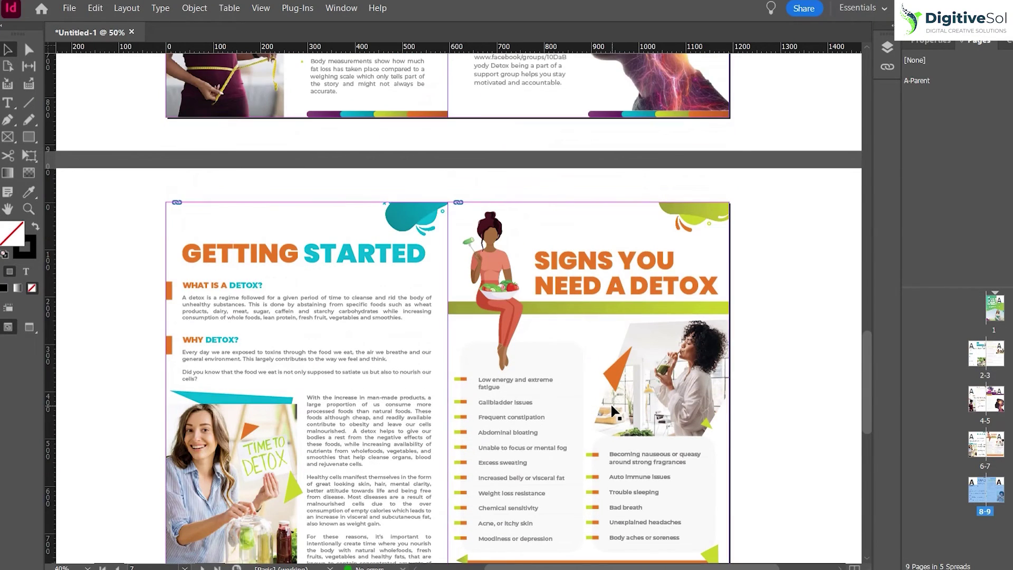
pyautogui.click(69, 8)
pyautogui.scroll(-1, 746, 290)
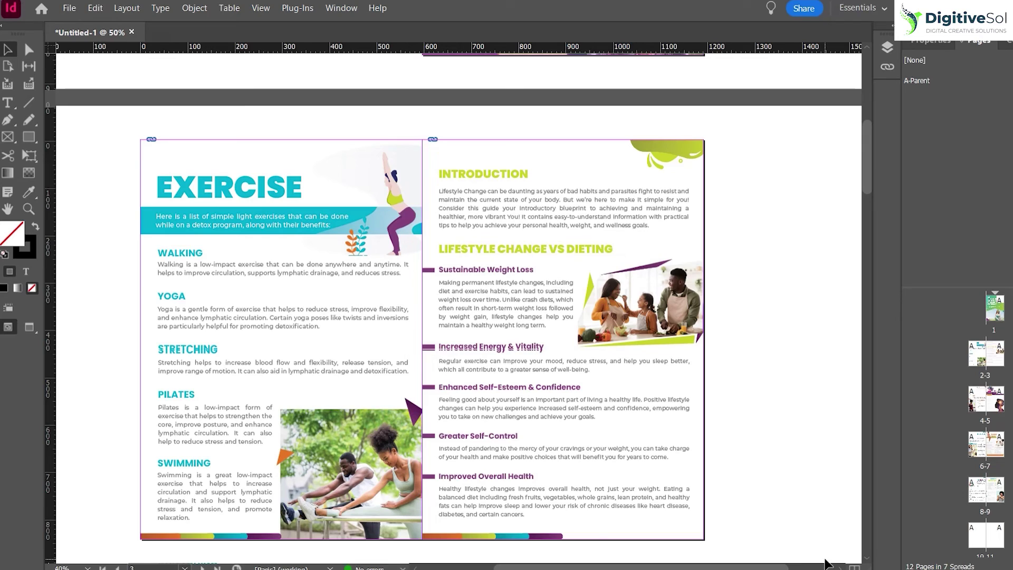
pyautogui.scroll(1, 682, 483)
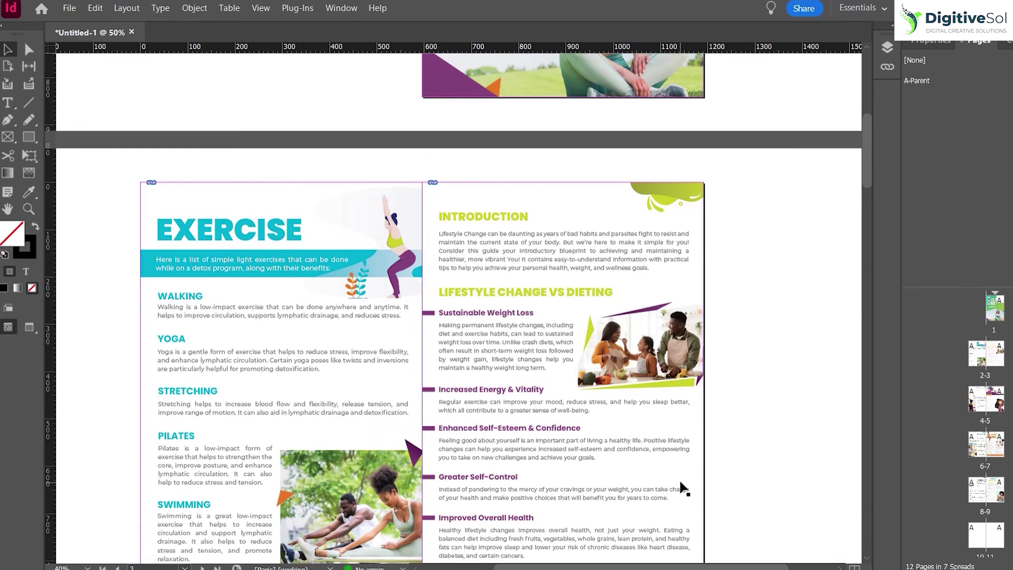